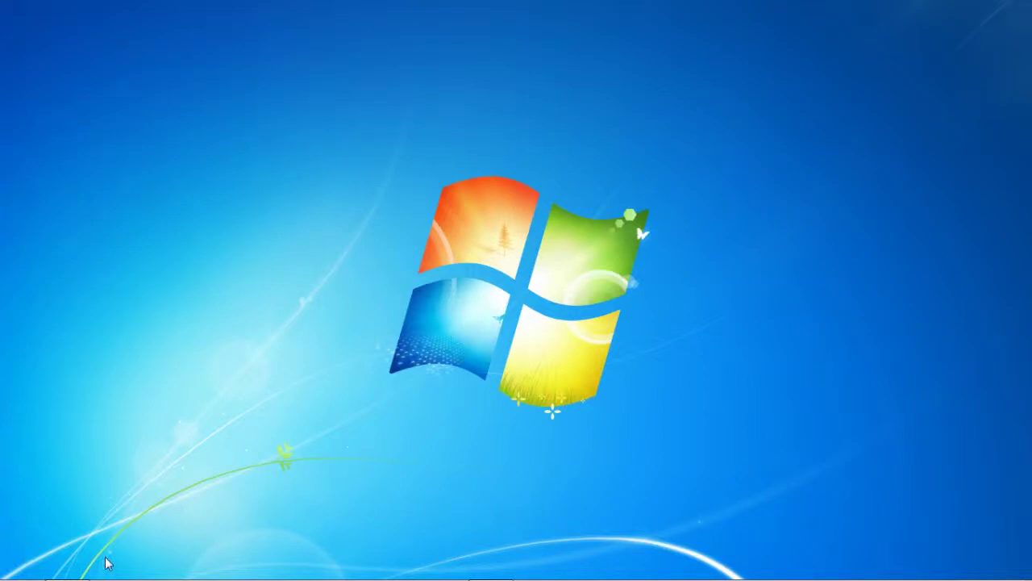
Open the writing folder with the article files and launch Word 2013 from a Start search for 'word'.
left_click(80, 571)
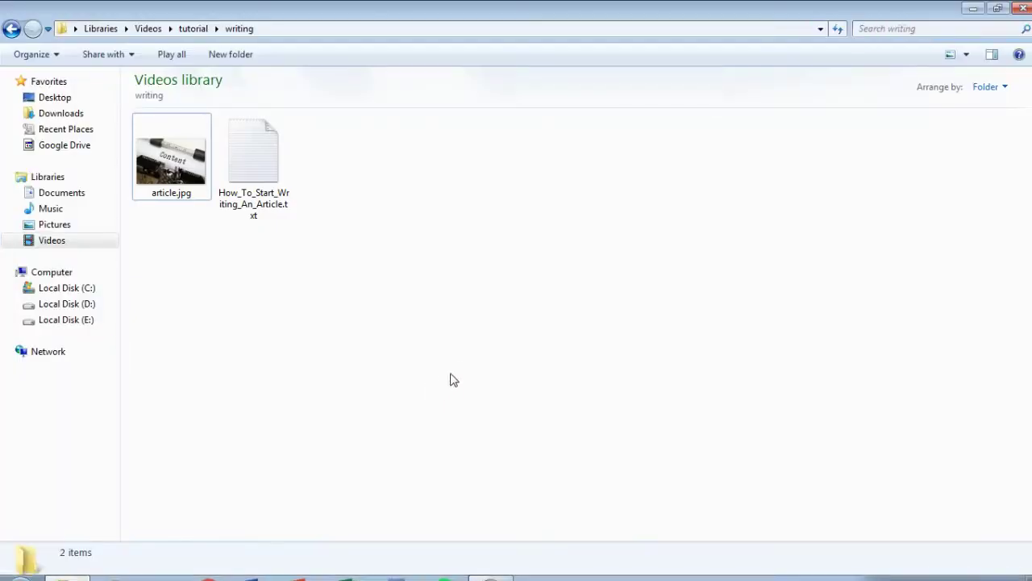
left_click(460, 367)
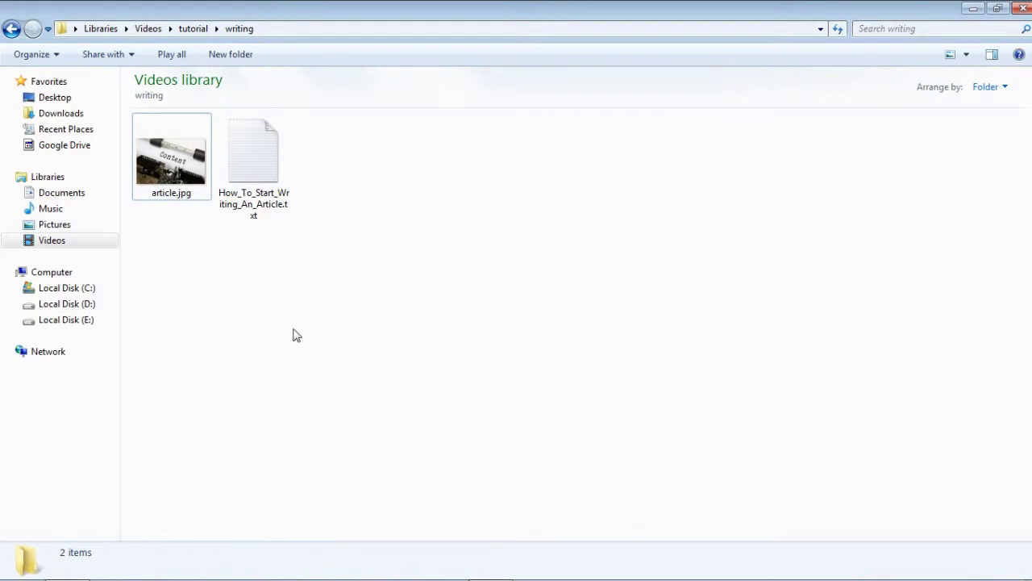
left_click(23, 565)
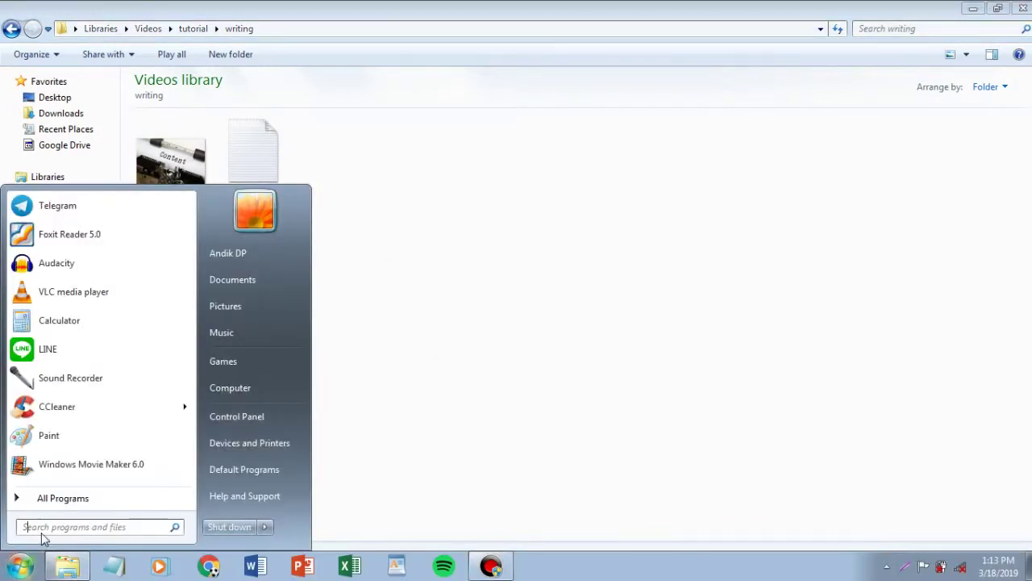
type("word")
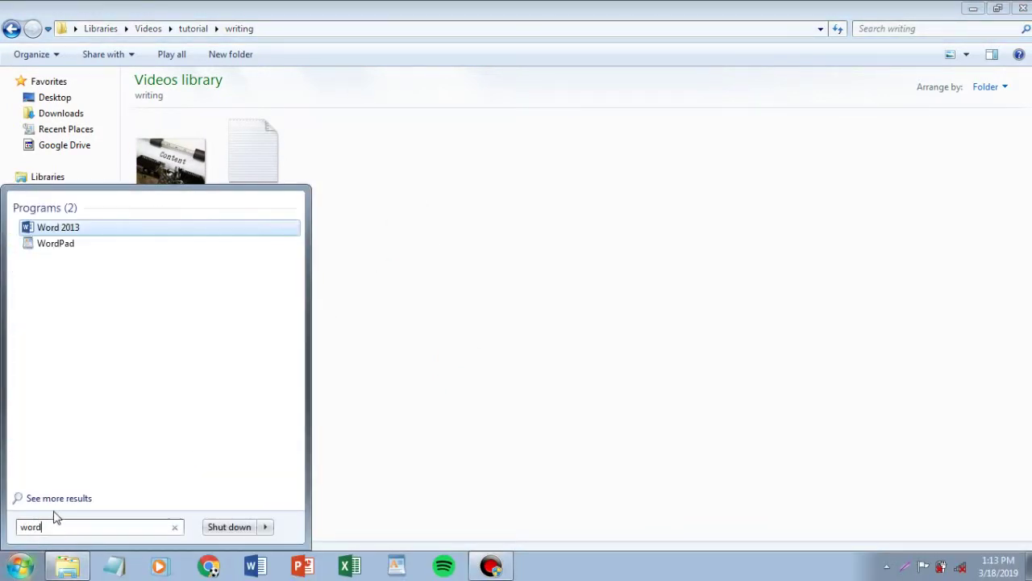
left_click(48, 230)
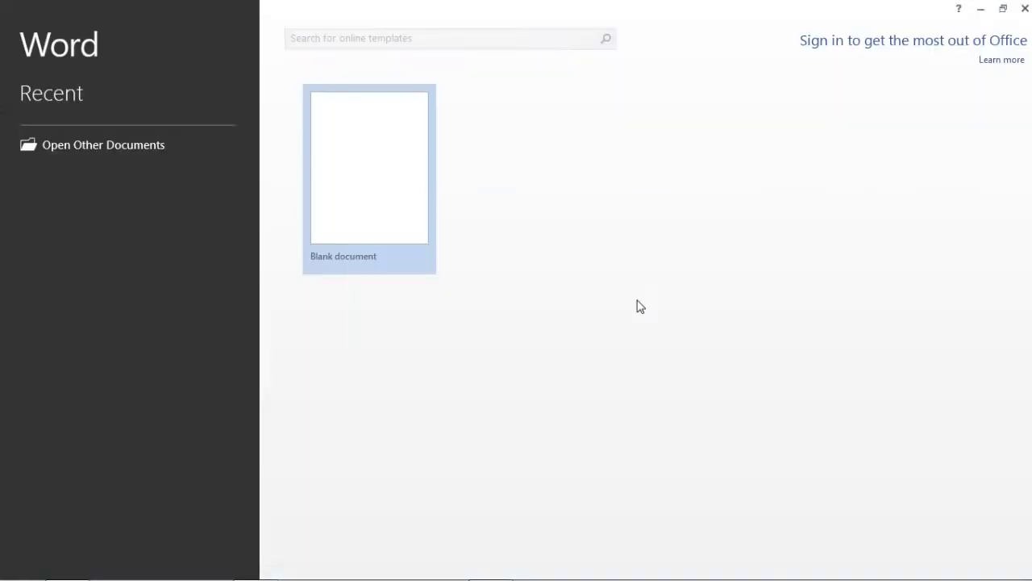
Create a blank Word document, then go back to the writing folder in Explorer.
left_click(366, 209)
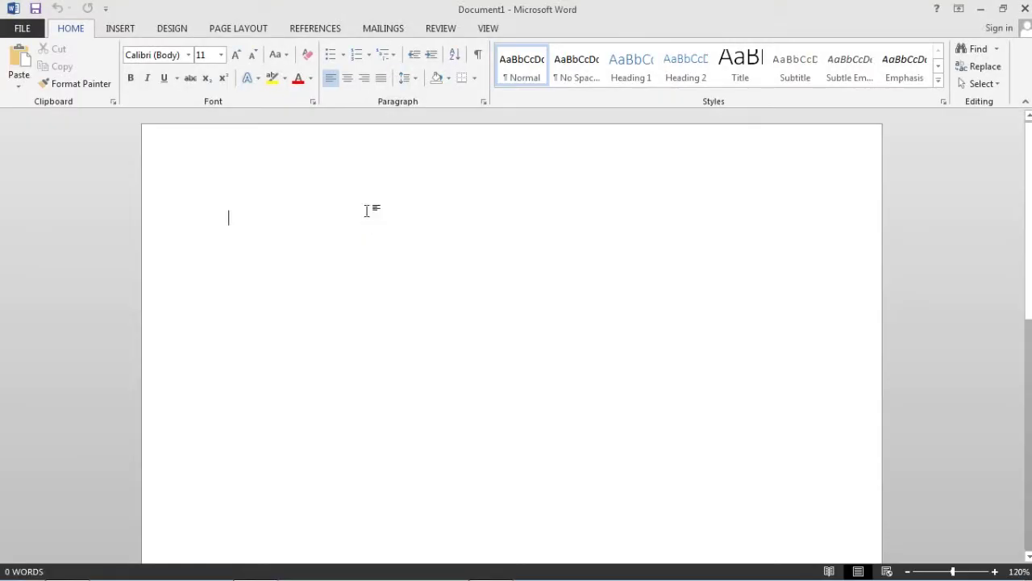
left_click(366, 209)
left_click(65, 566)
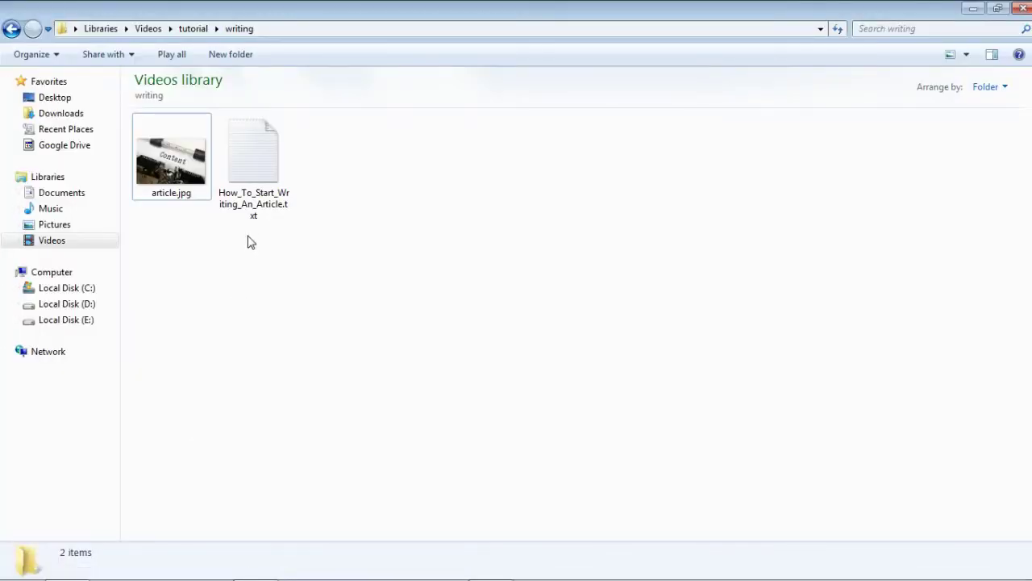
Copy the full text of How_To_Start_Writing_An_Article.txt from Notepad.
double_click(253, 218)
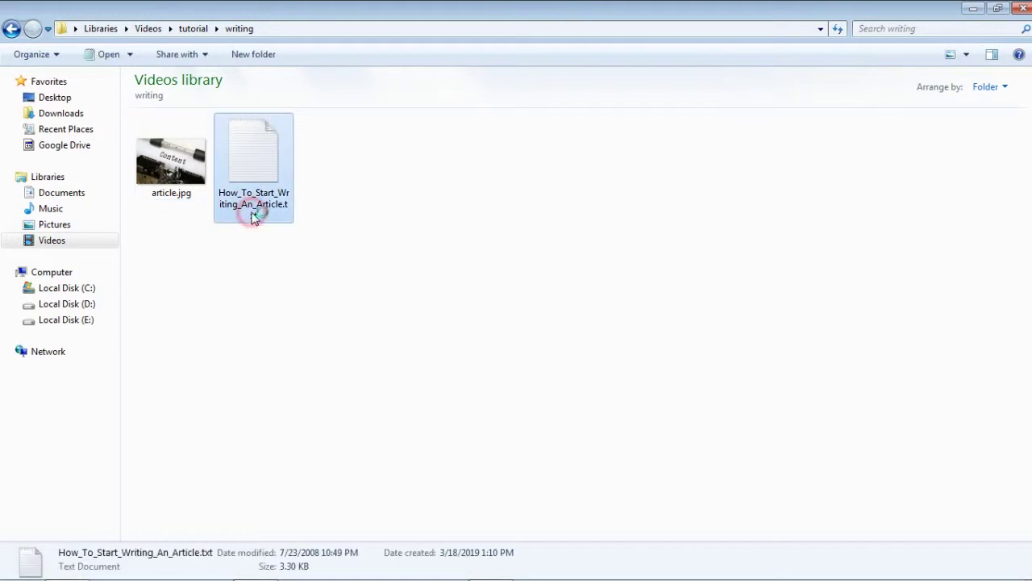
left_click(461, 307)
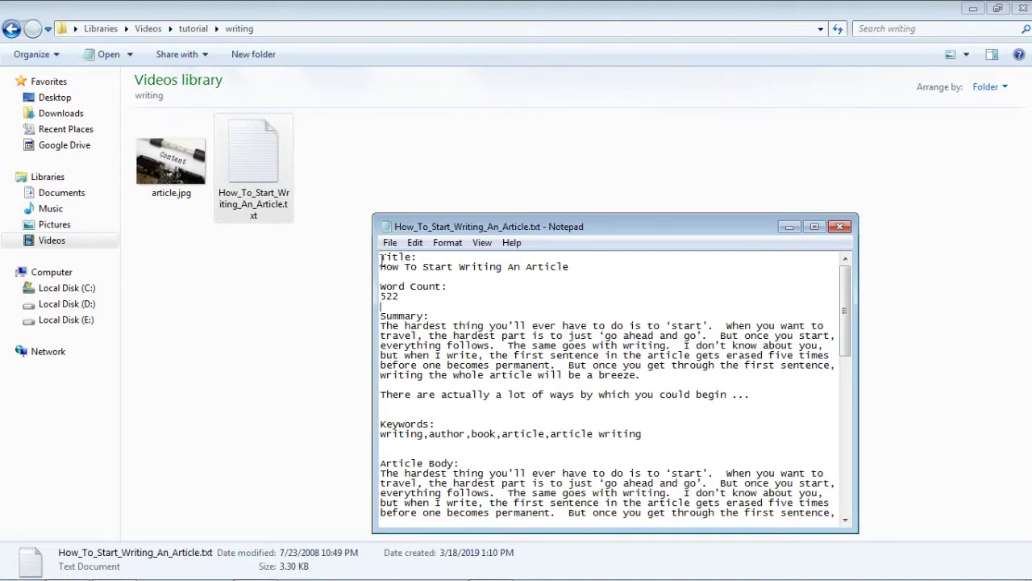
left_click_drag(382, 259, 580, 577)
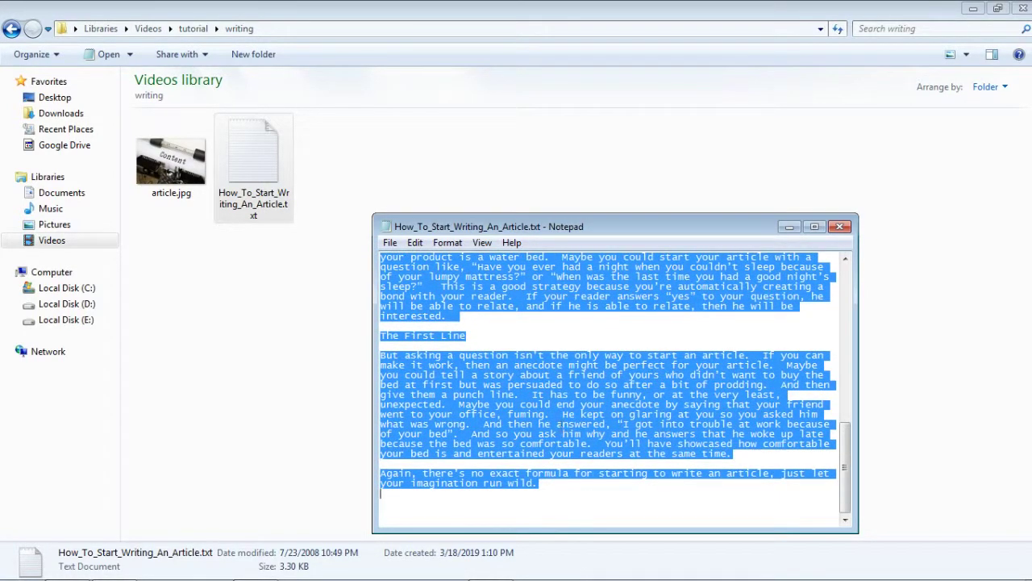
right_click(525, 370)
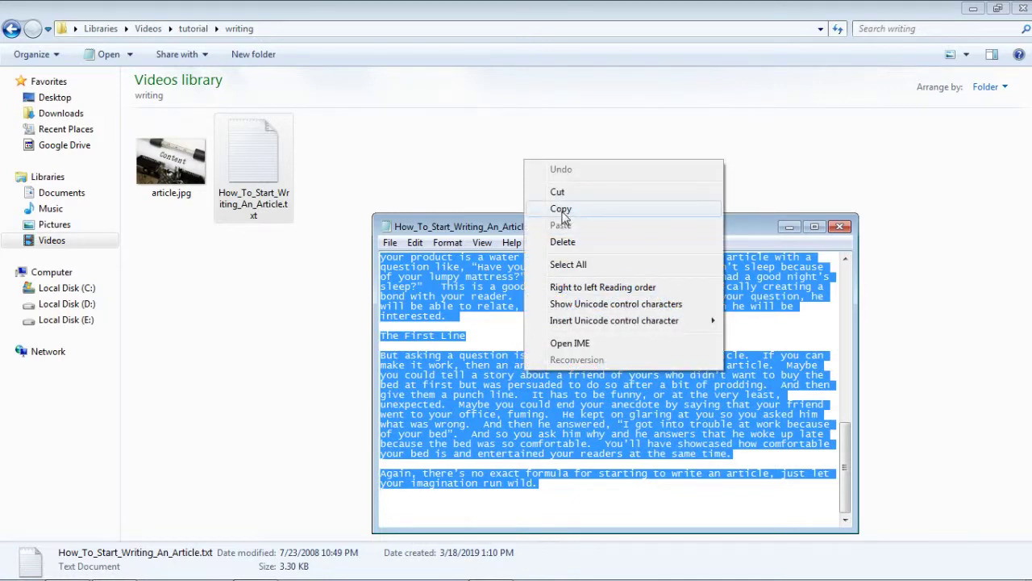
left_click(562, 210)
mouse_move(345, 569)
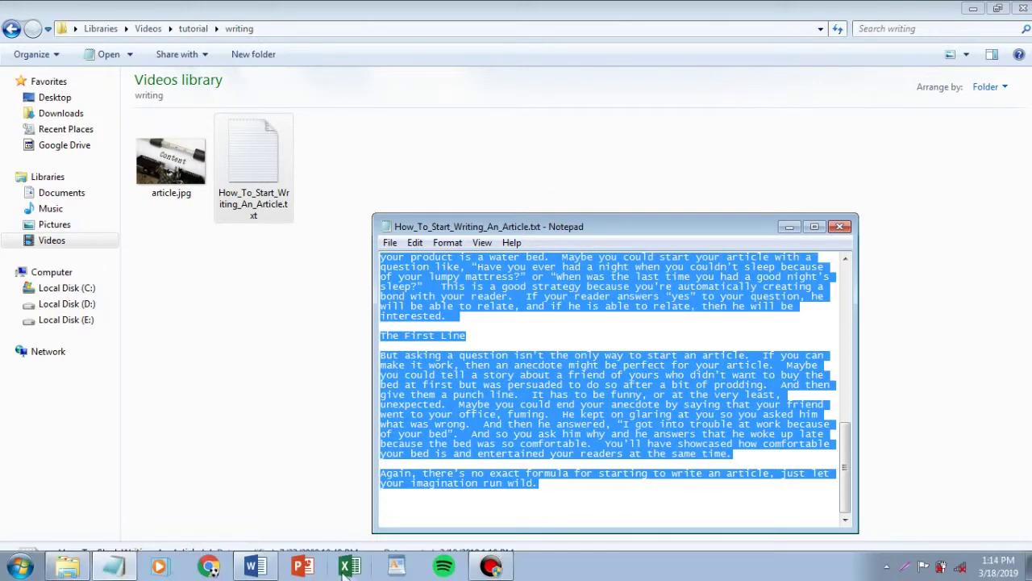
left_click(252, 566)
Paste the article into Document1 with Keep Text Only, giving 2 pages of 614 words.
left_click(316, 234)
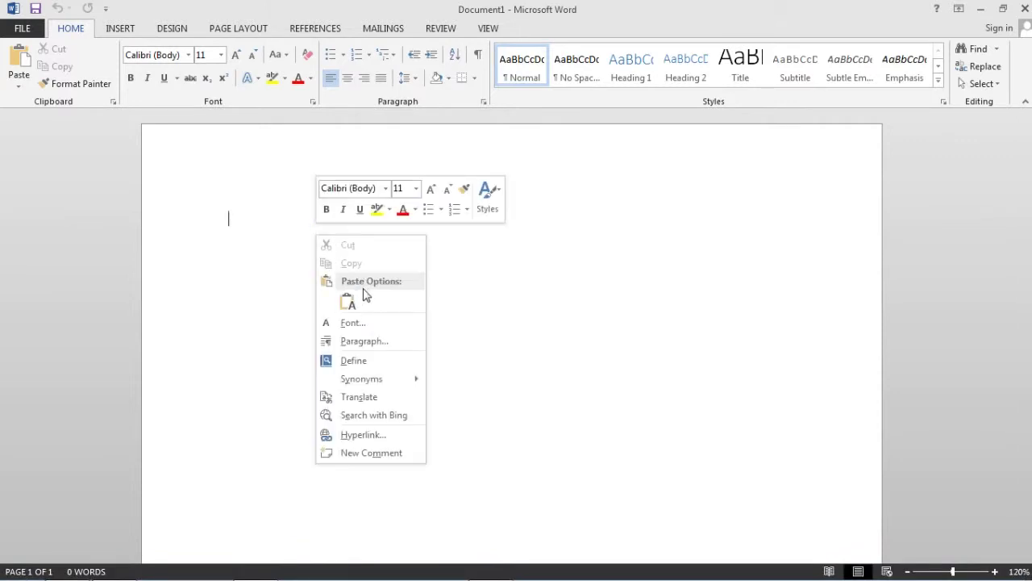
left_click(352, 302)
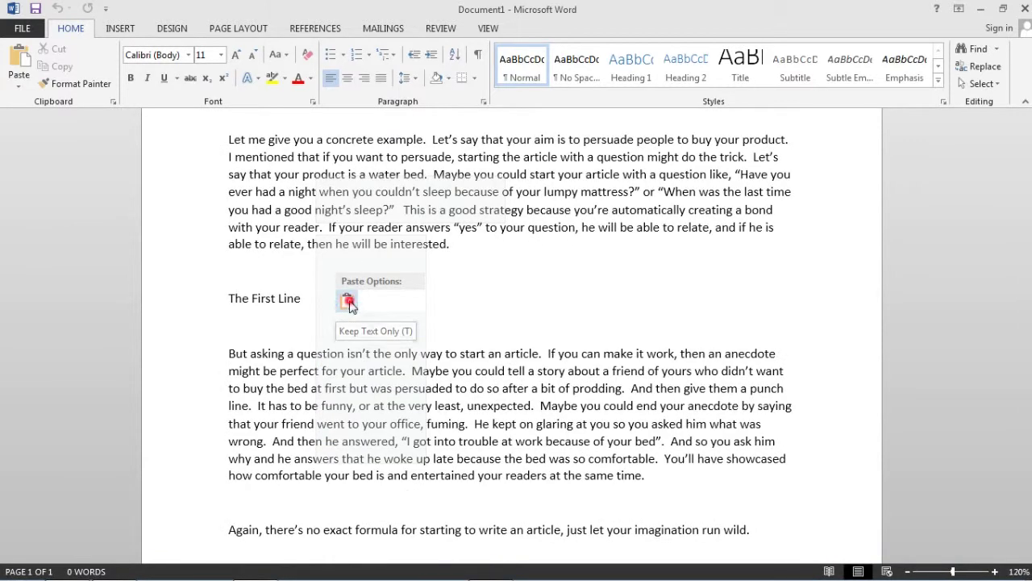
scroll(328, 334, "up", 7)
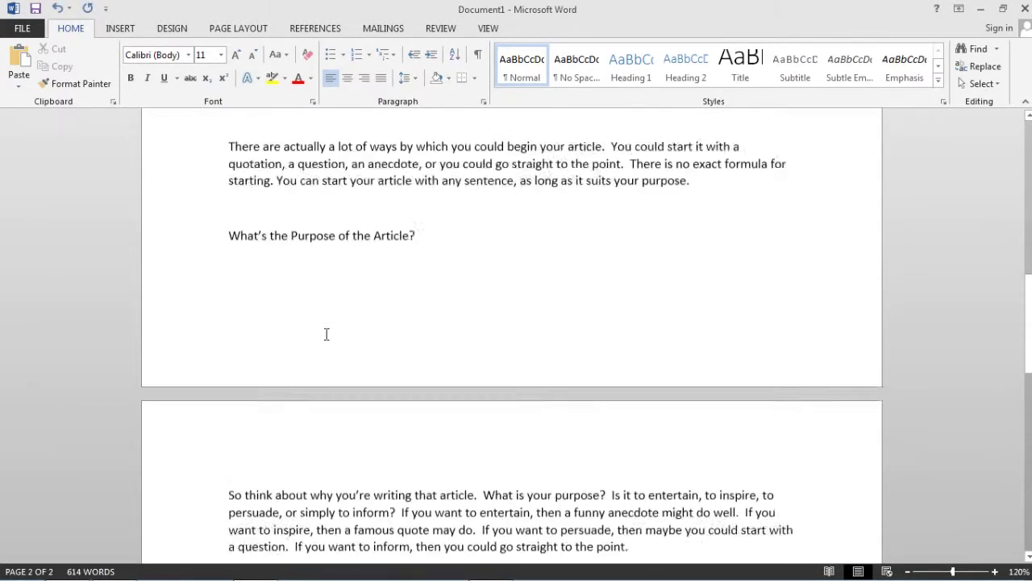
scroll(326, 334, "up", 6)
scroll(288, 282, "up", 5)
scroll(259, 230, "up", 4)
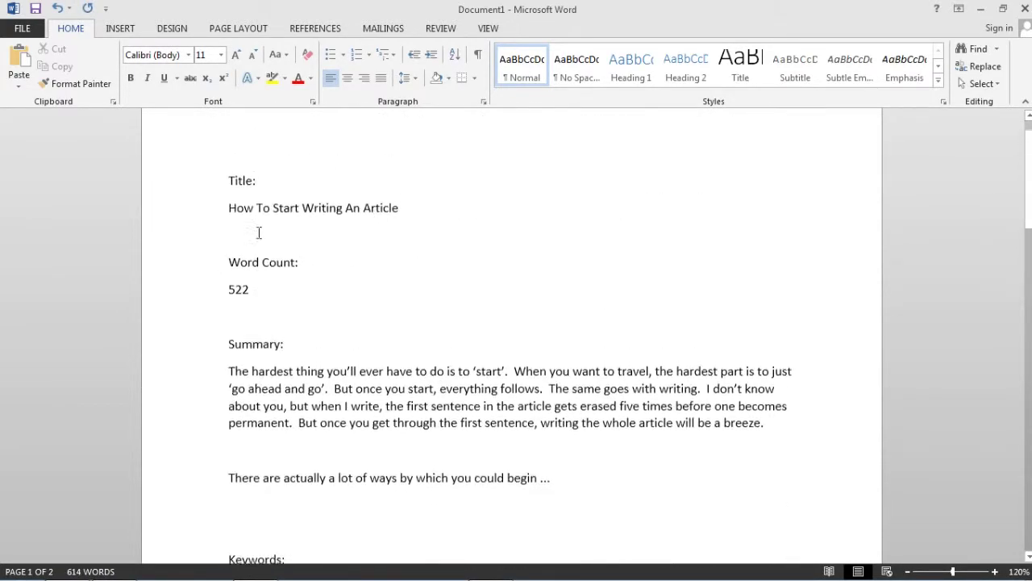
Cut the 'Title:' label from the top of the document.
left_click_drag(289, 182, 216, 184)
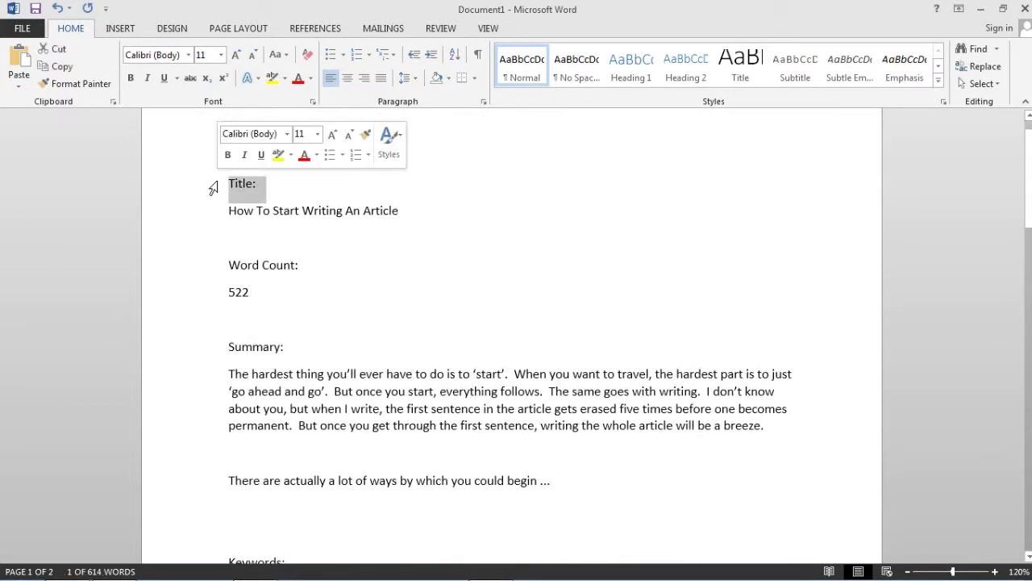
right_click(236, 184)
left_click(270, 187)
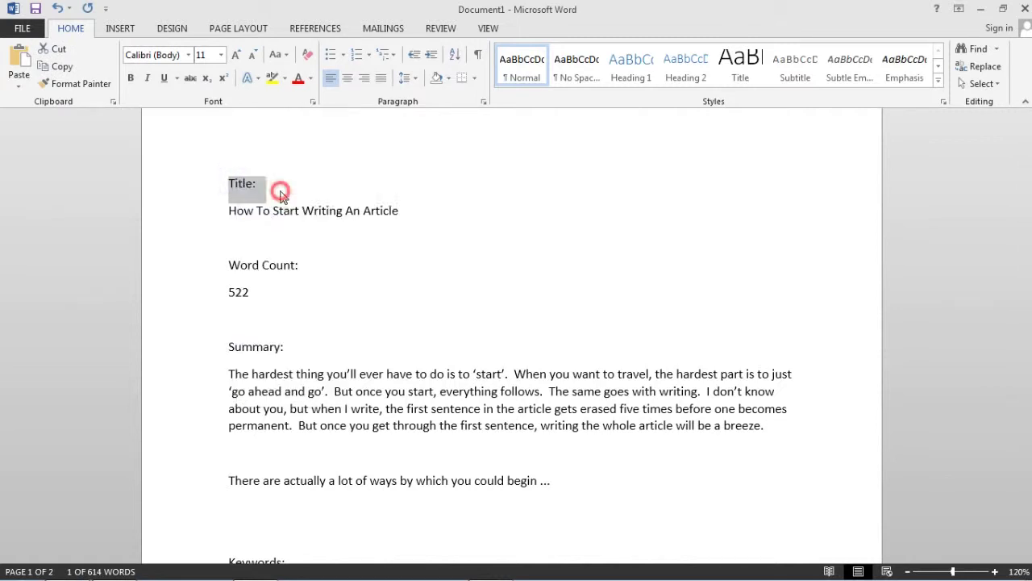
Cut the Word Count, Summary and Keywords sections through the 'Article Body:' label.
left_click_drag(227, 234, 358, 515)
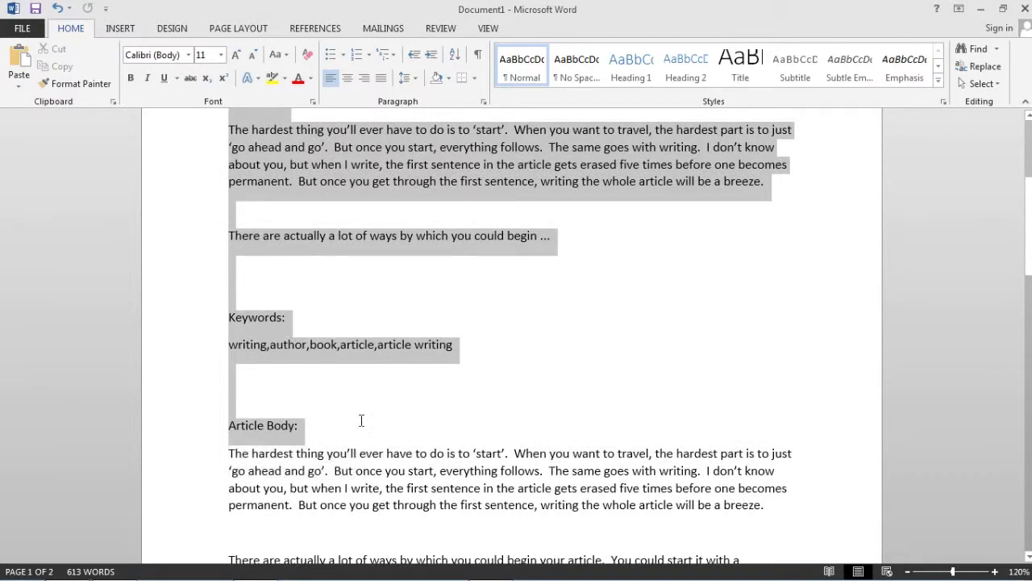
left_click_drag(358, 515, 359, 419)
right_click(271, 344)
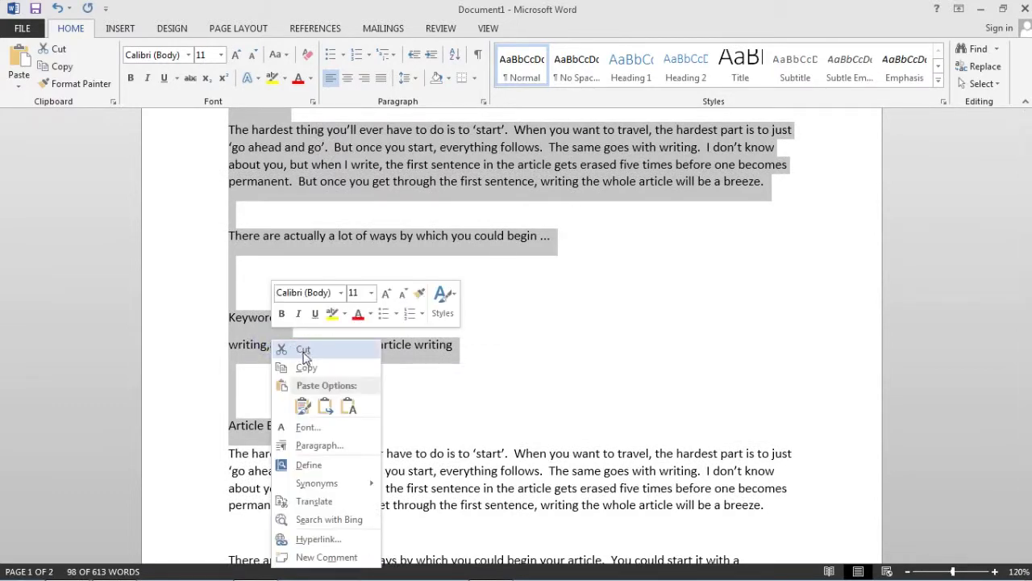
left_click(302, 349)
scroll(323, 306, "up", 4)
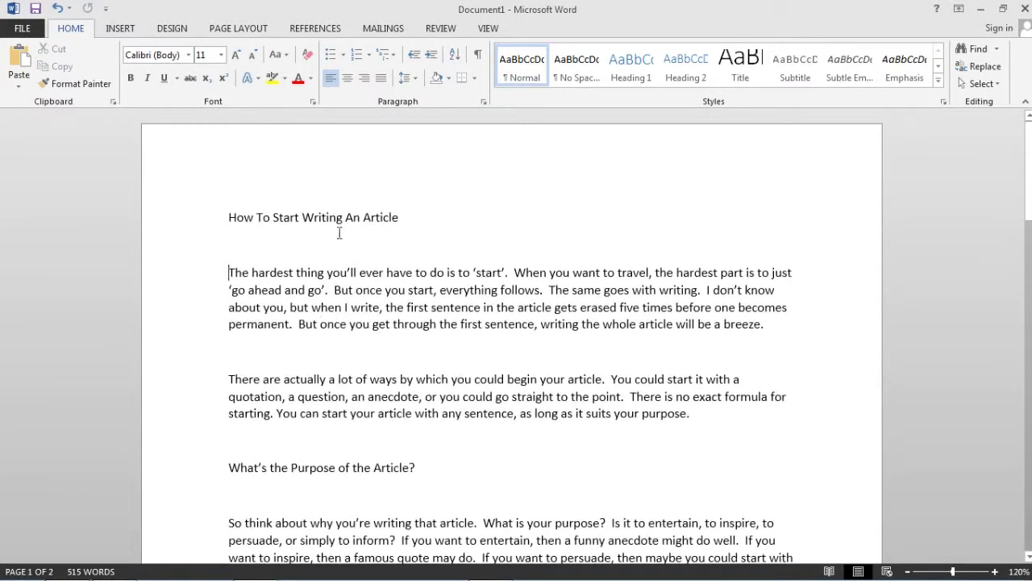
Apply the Title style to the article title, the purpose heading and 'The First Line'.
left_click(339, 221)
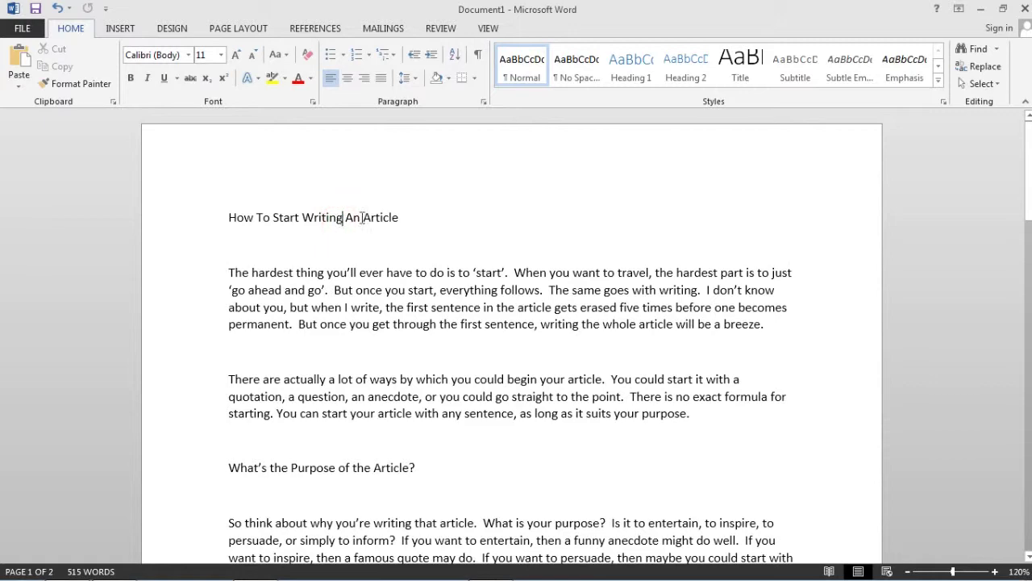
left_click(736, 74)
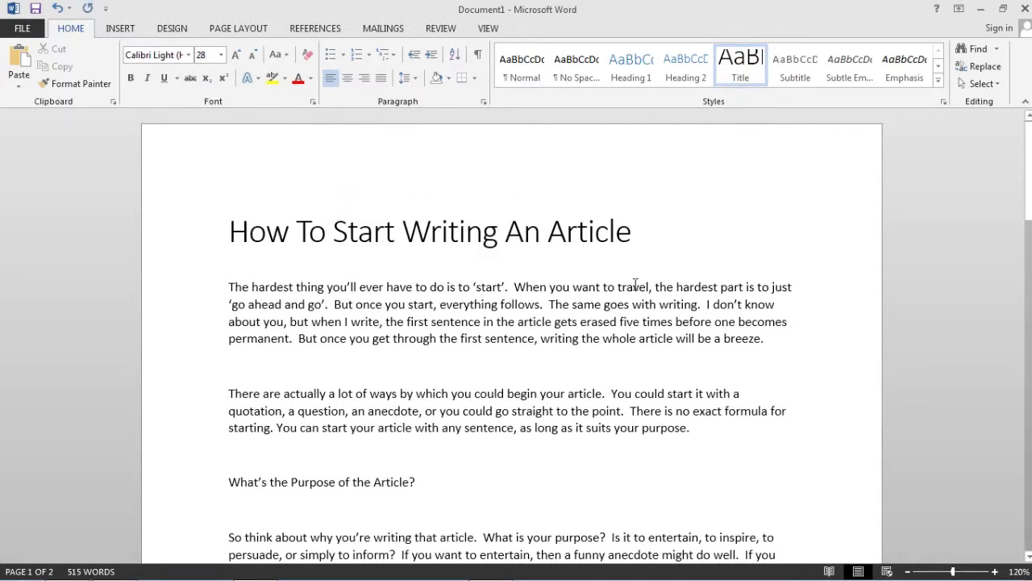
scroll(629, 290, "down", 5)
left_click(427, 270)
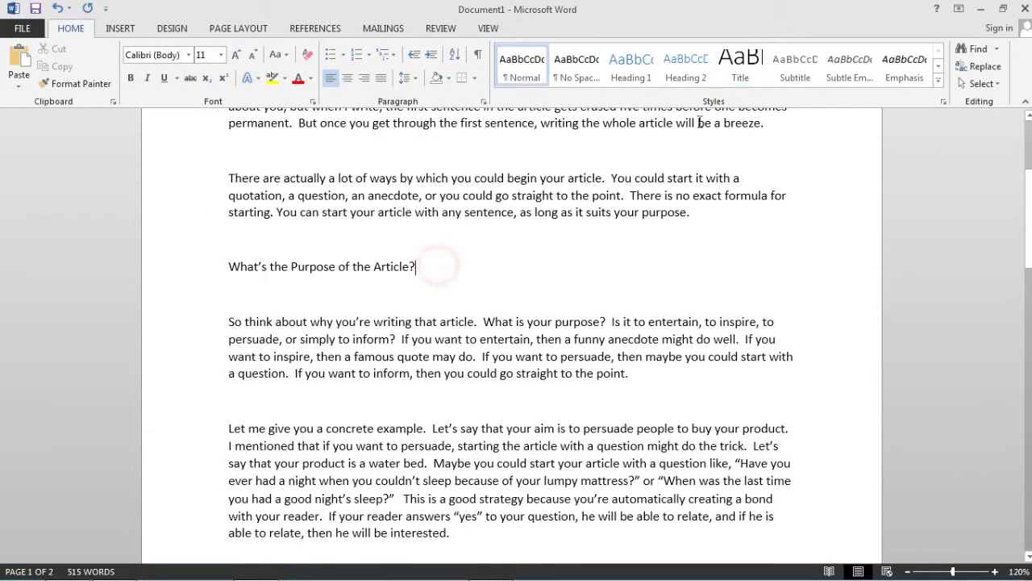
left_click(739, 74)
scroll(486, 334, "down", 5)
left_click(353, 387)
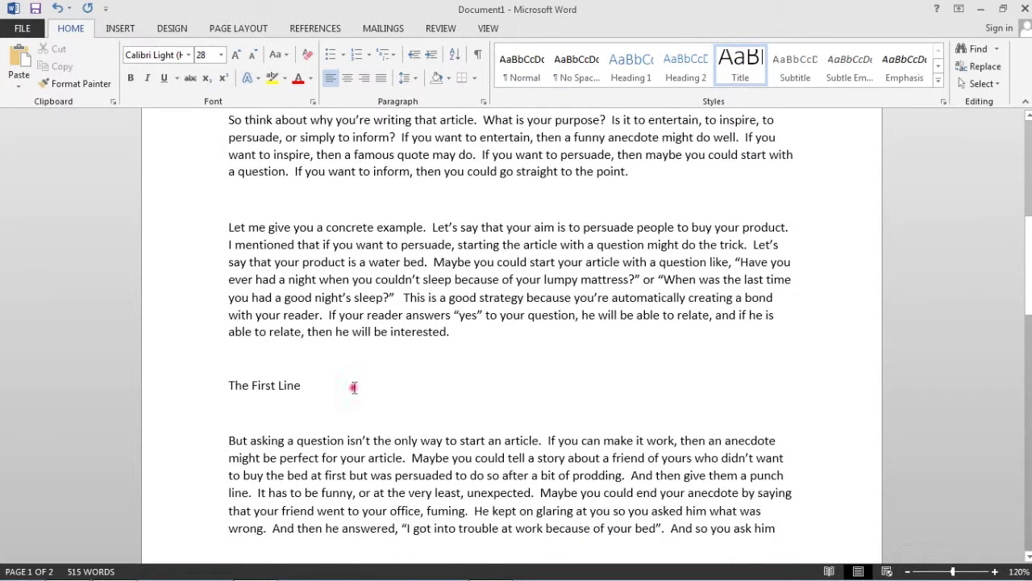
left_click(743, 72)
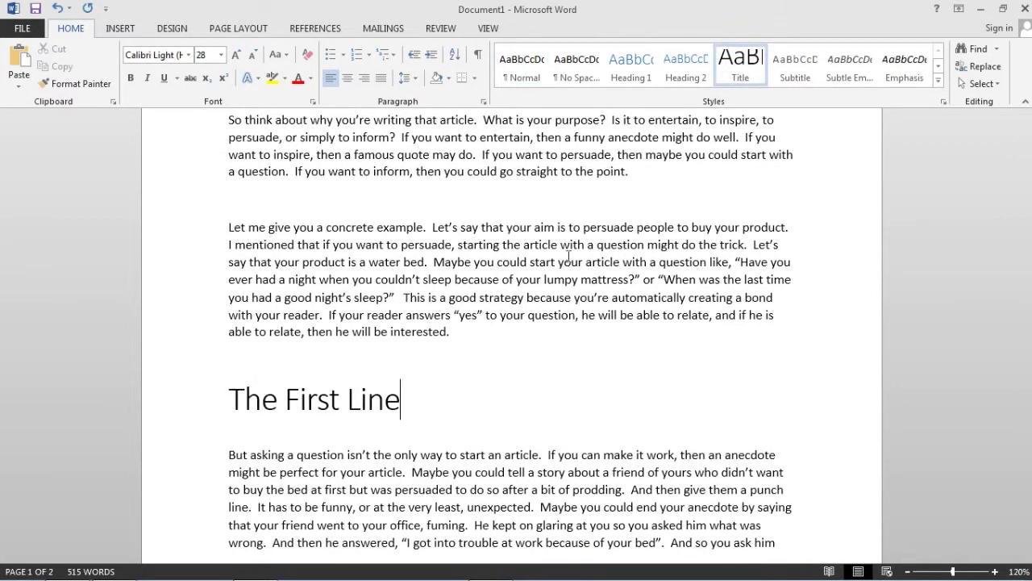
scroll(503, 341, "down", 5)
scroll(488, 362, "down", 7)
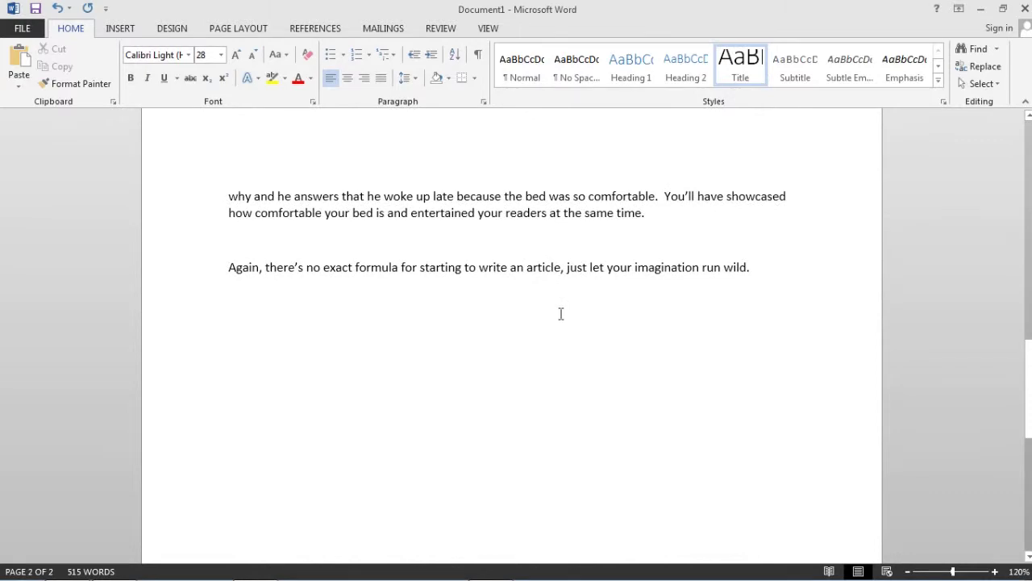
scroll(560, 314, "down", 5)
scroll(565, 311, "up", 12)
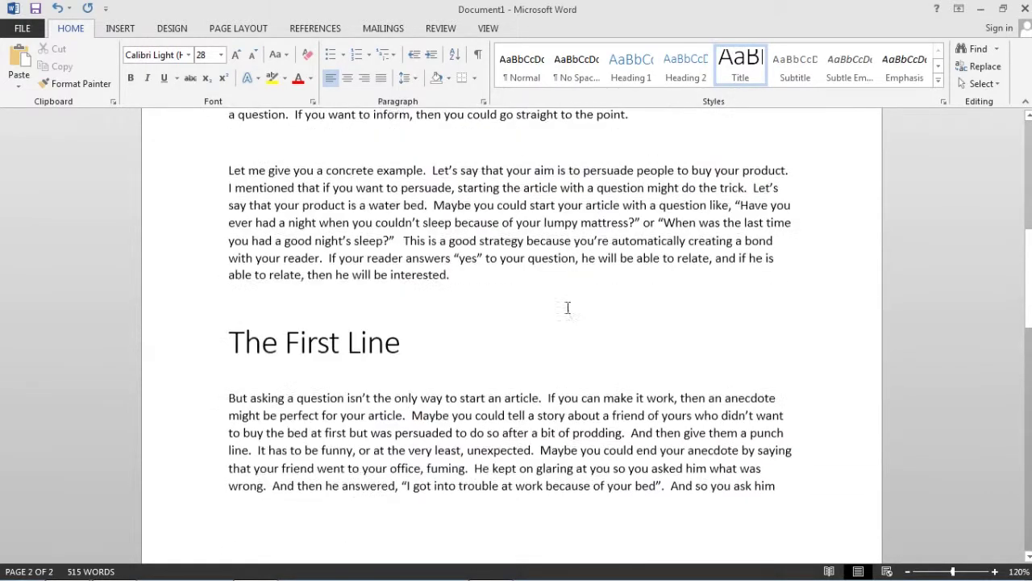
scroll(568, 307, "up", 7)
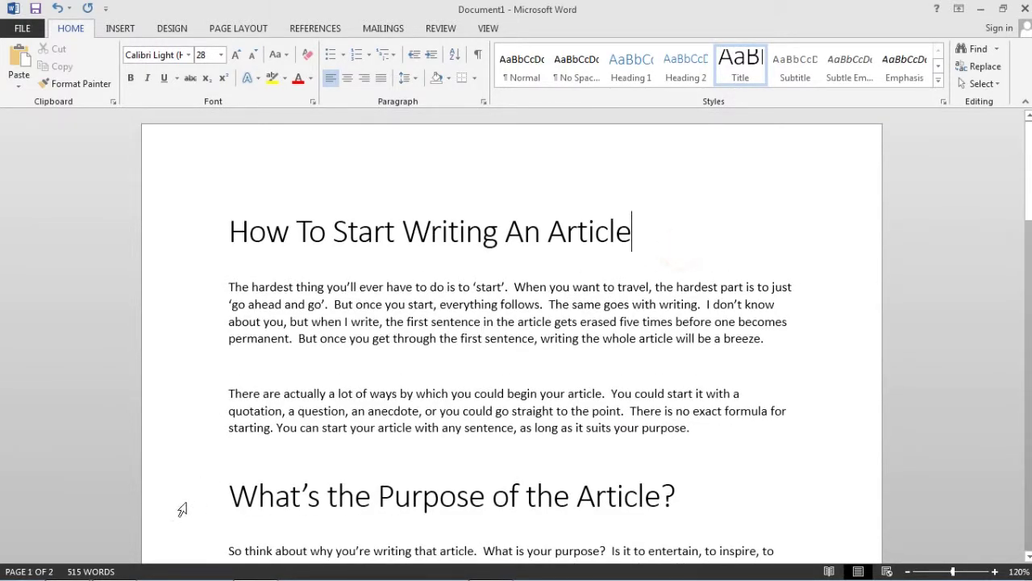
Copy article.jpg from the writing folder in Explorer and return to Word.
left_click(64, 567)
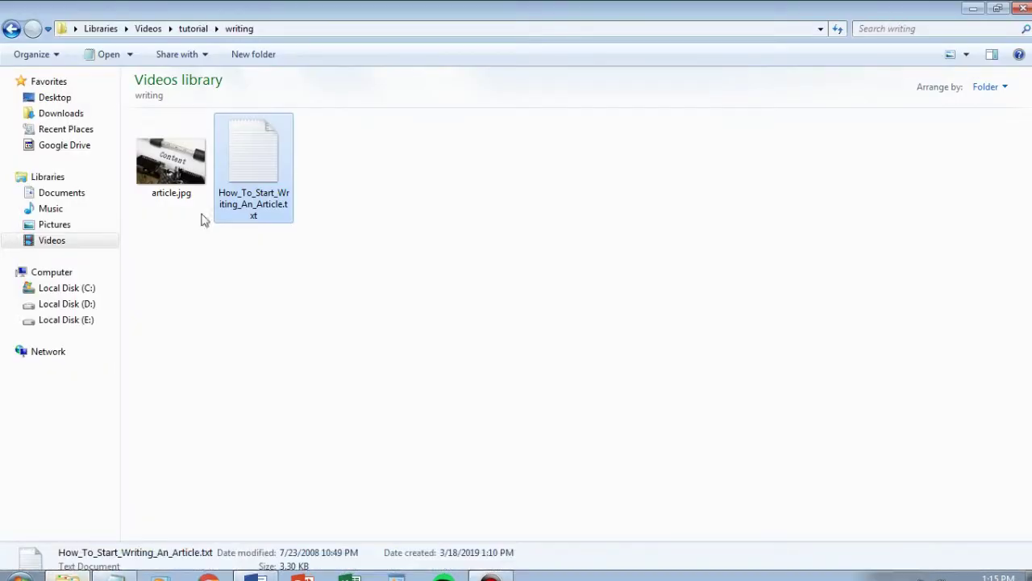
left_click(171, 160)
right_click(185, 171)
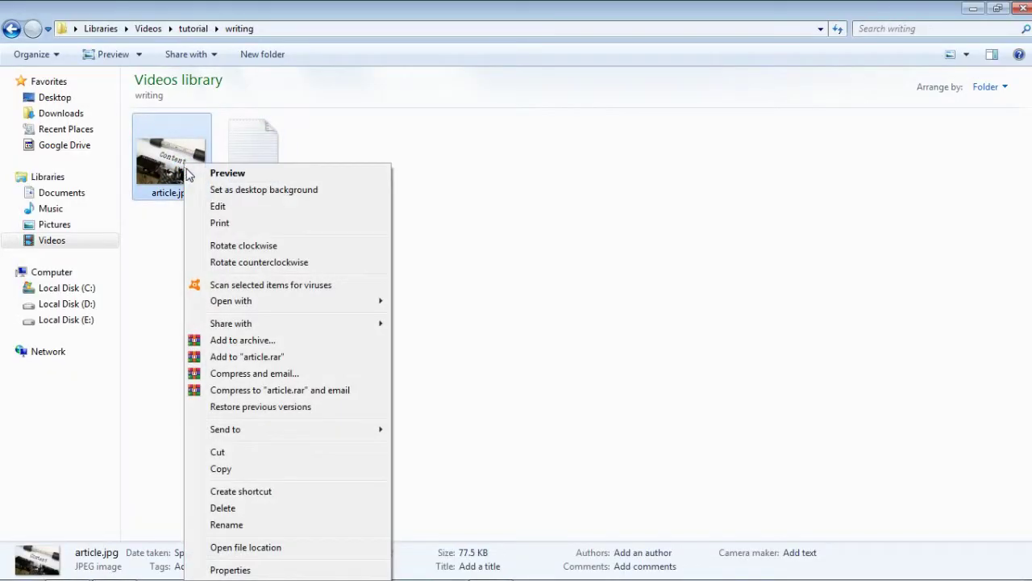
left_click(239, 468)
left_click(246, 461)
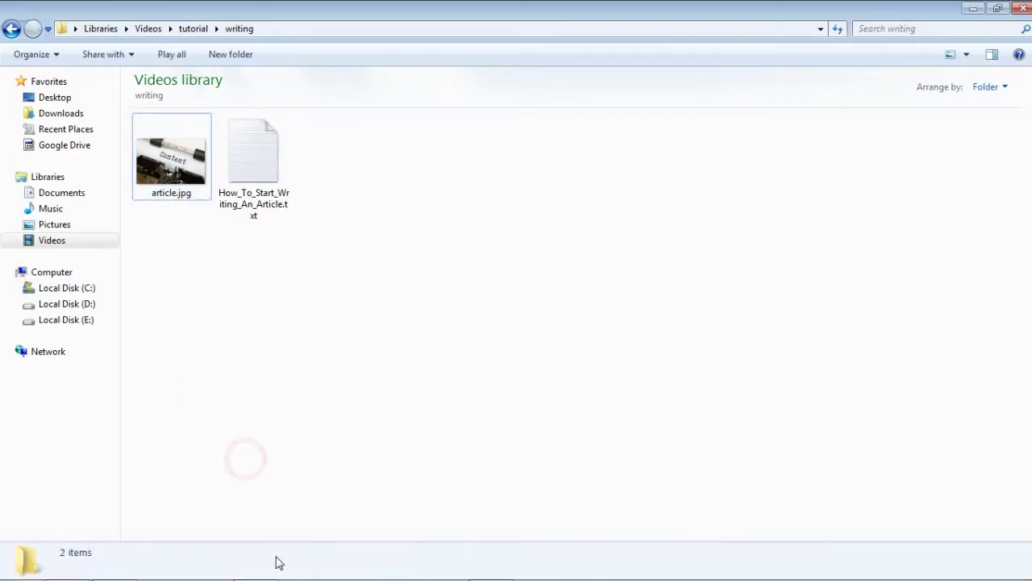
left_click(253, 567)
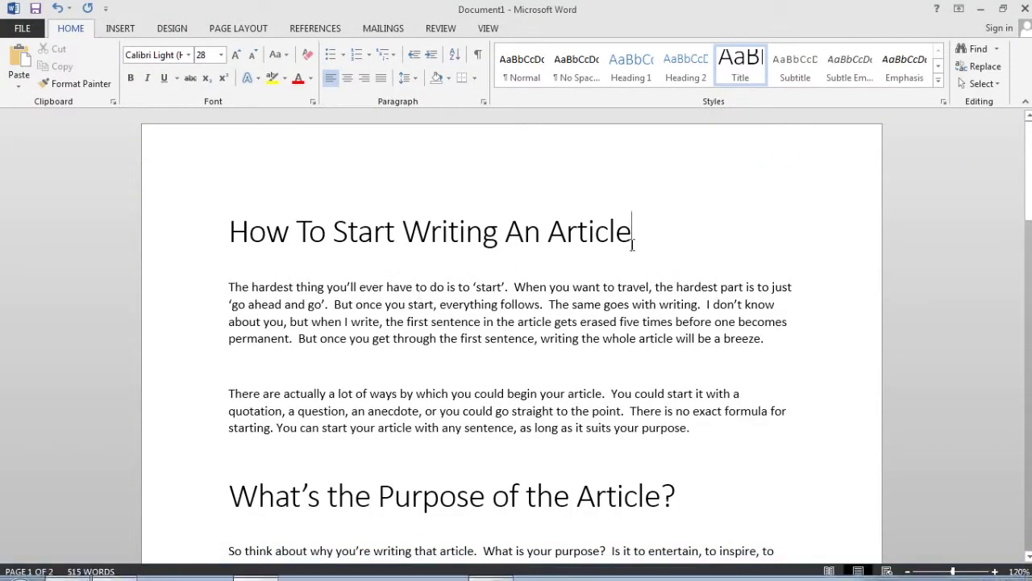
Add two blank lines under the title and paste the typewriter picture there with source formatting.
key("Return")
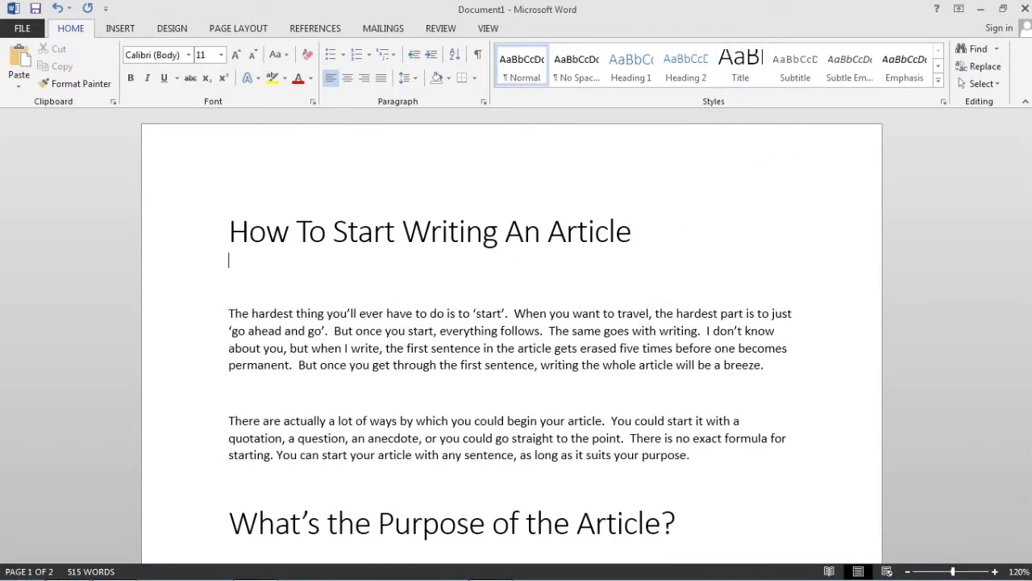
key("Return")
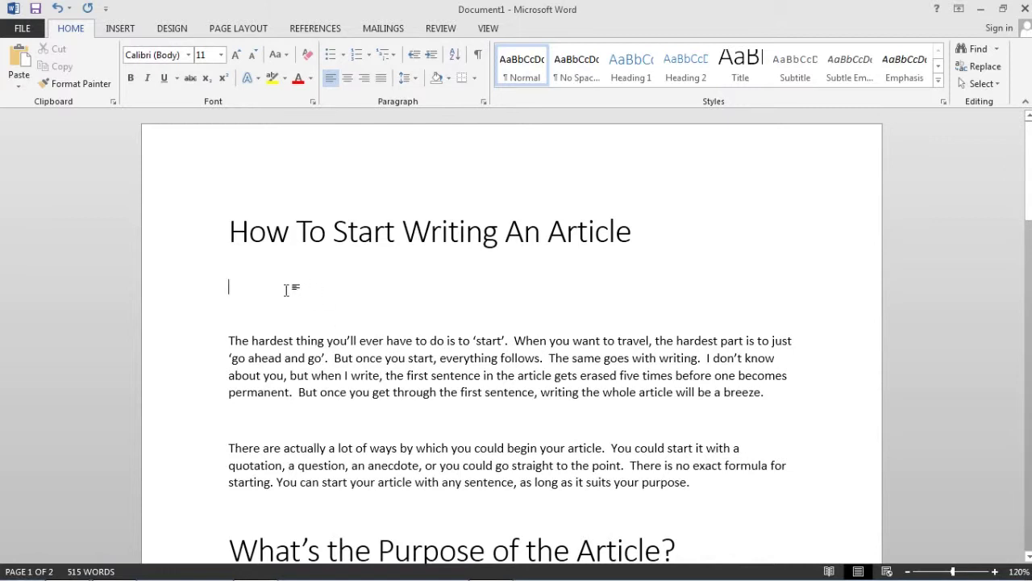
right_click(286, 291)
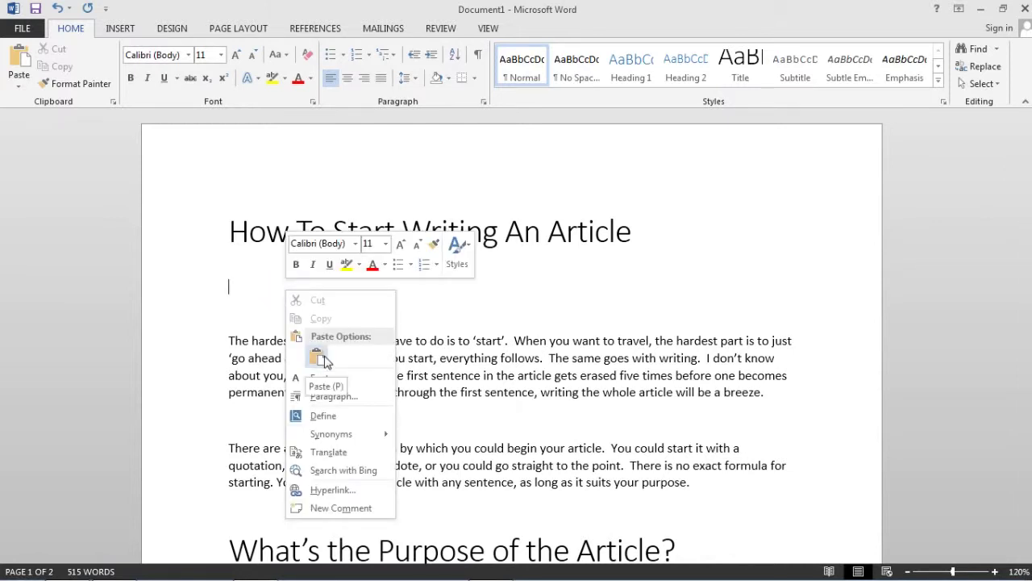
left_click(322, 359)
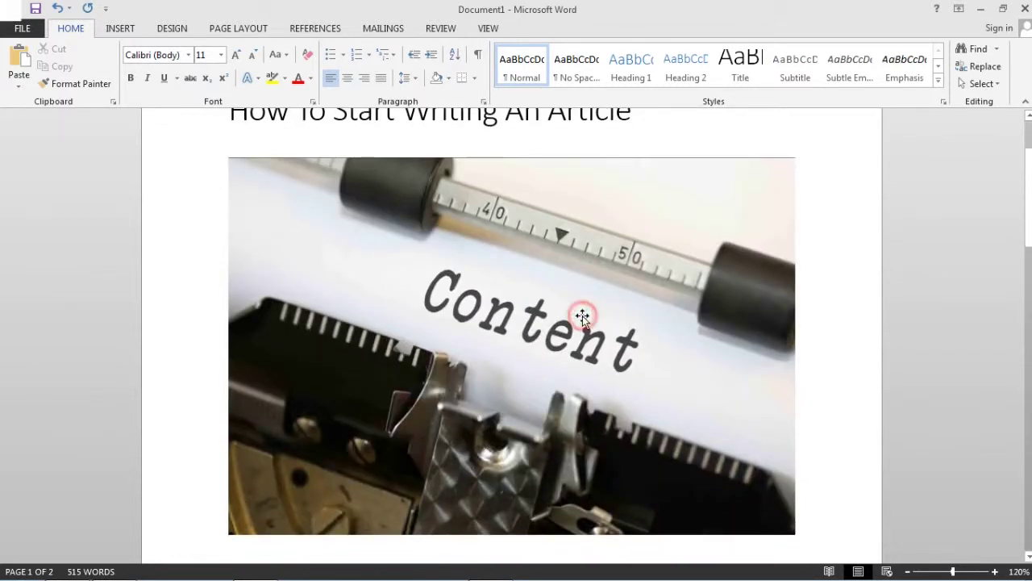
left_click(650, 274)
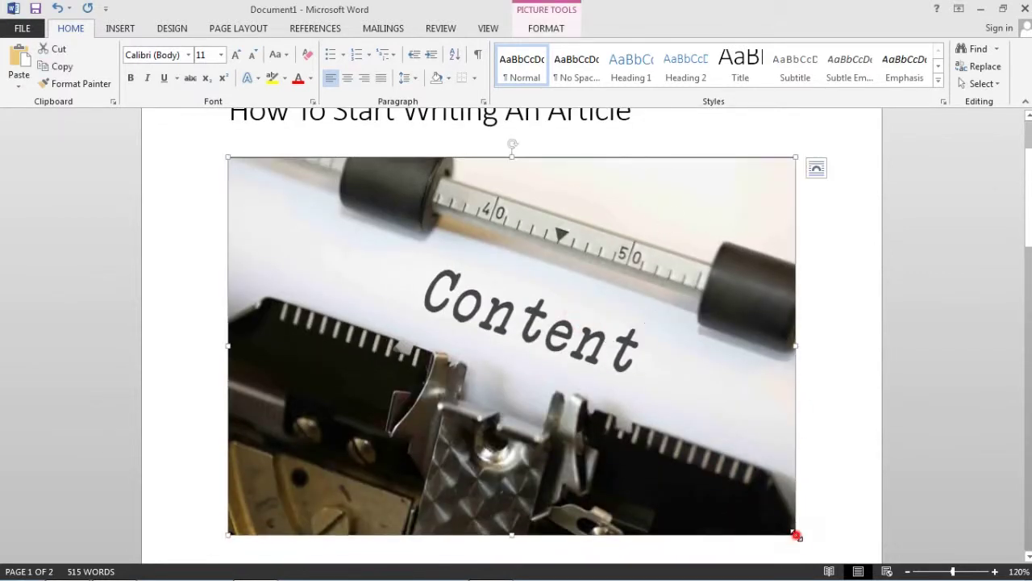
Shrink the typewriter picture, centre it, set Square text wrapping, and reduce its height.
left_click_drag(796, 535, 699, 421)
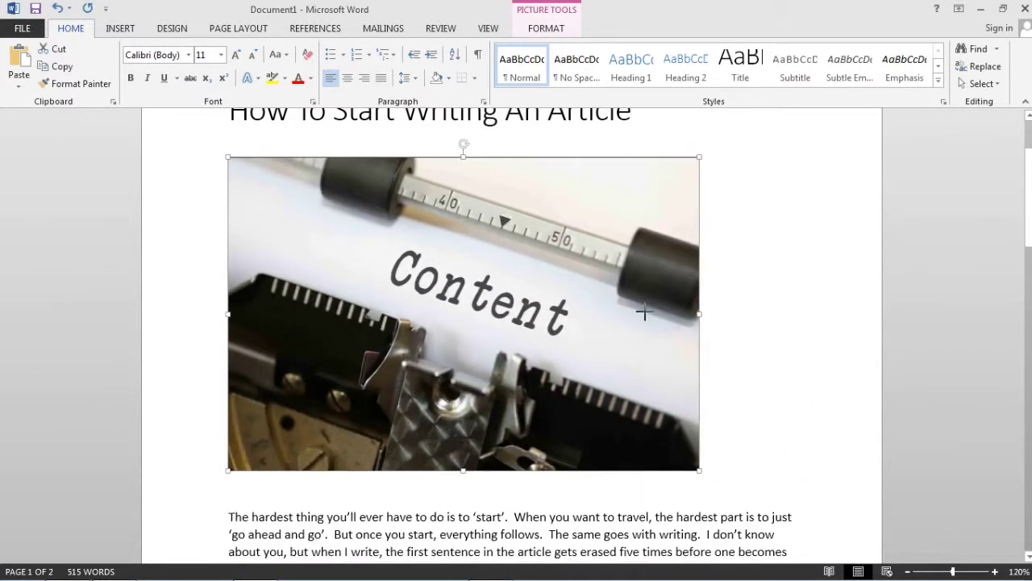
left_click(347, 80)
left_click(767, 168)
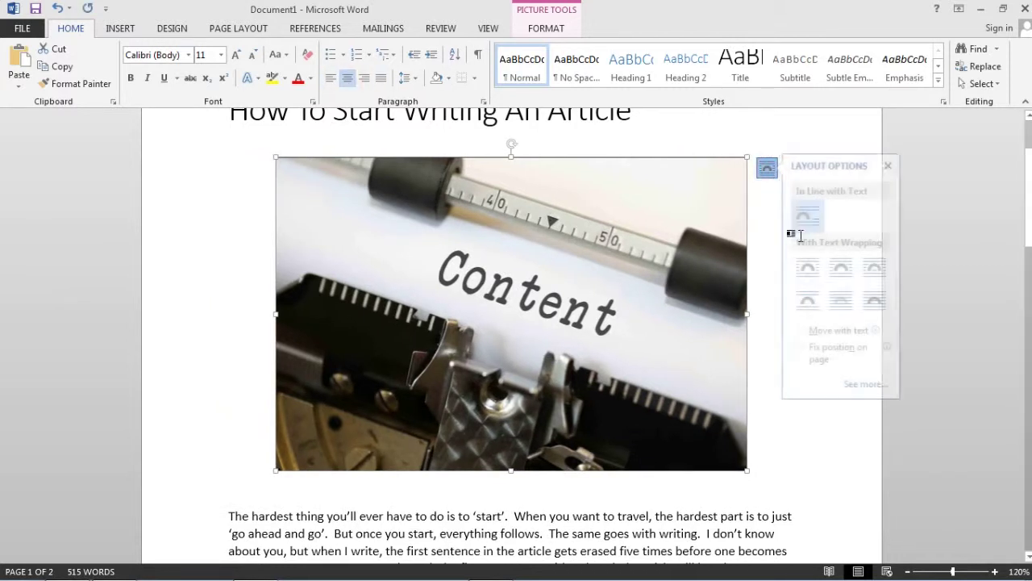
left_click(846, 274)
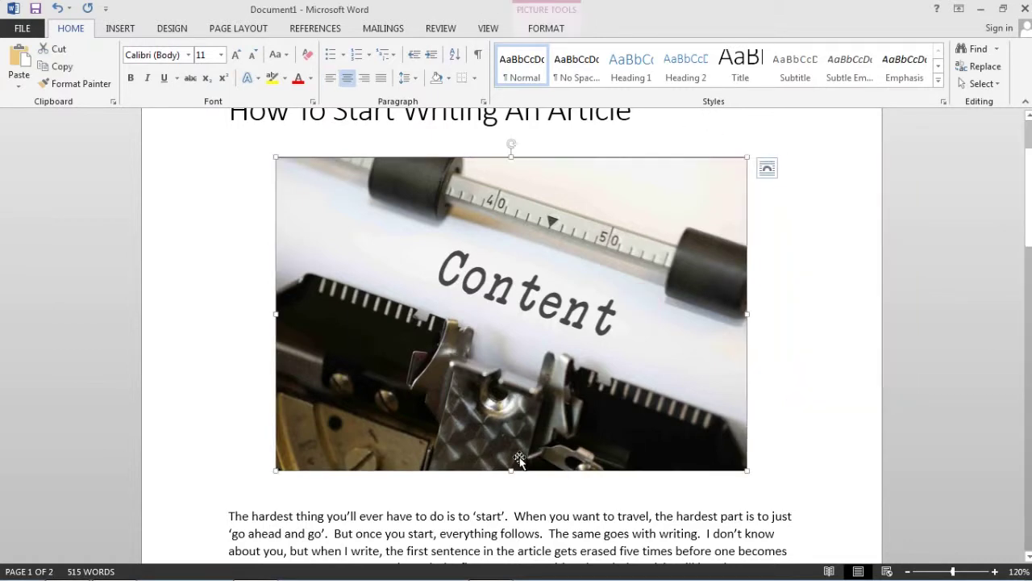
left_click_drag(511, 470, 511, 373)
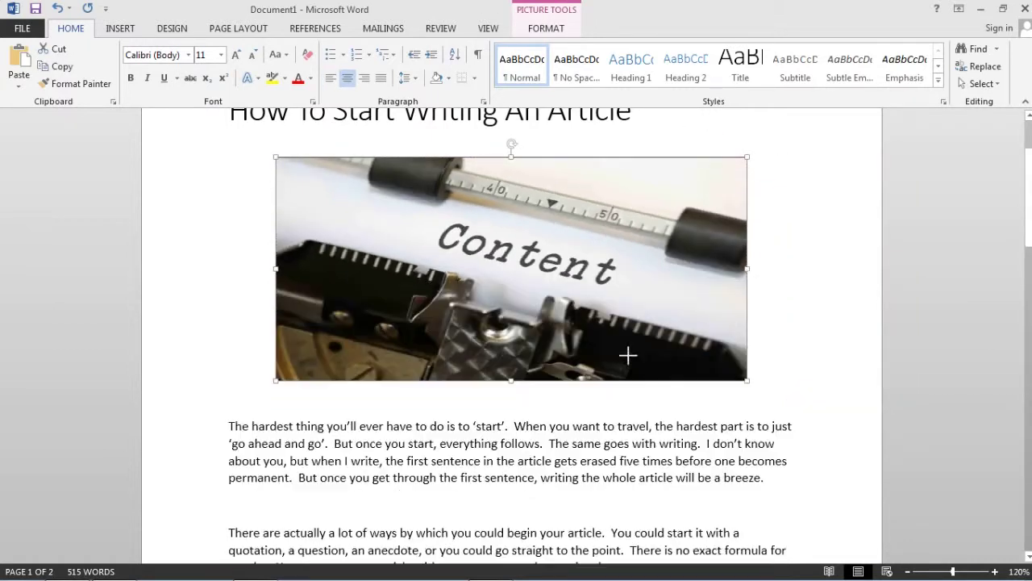
Centre the title 'How To Start Writing An Article' and scroll through the document to check it.
scroll(783, 287, "up", 3)
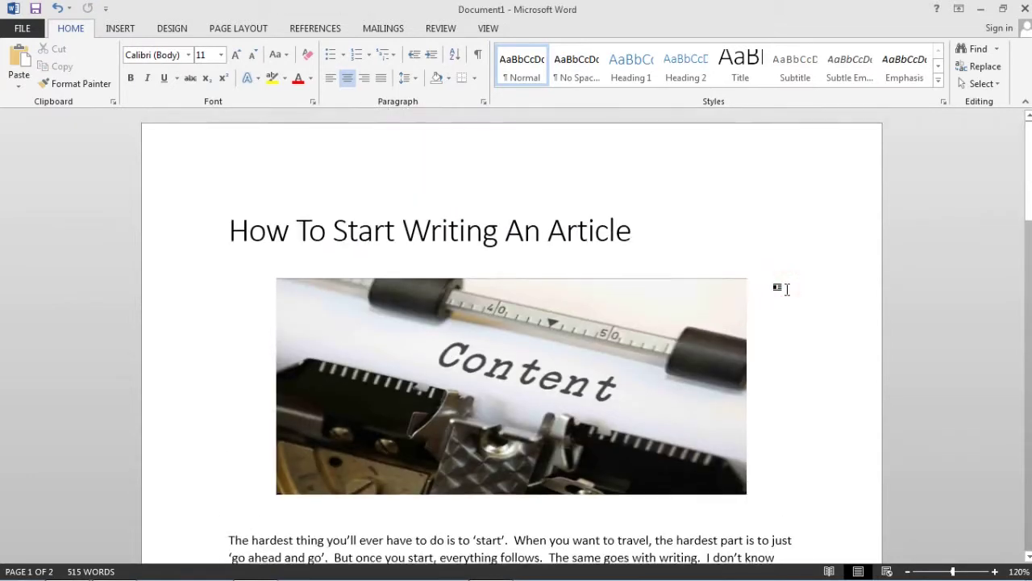
left_click(429, 232)
left_click(347, 78)
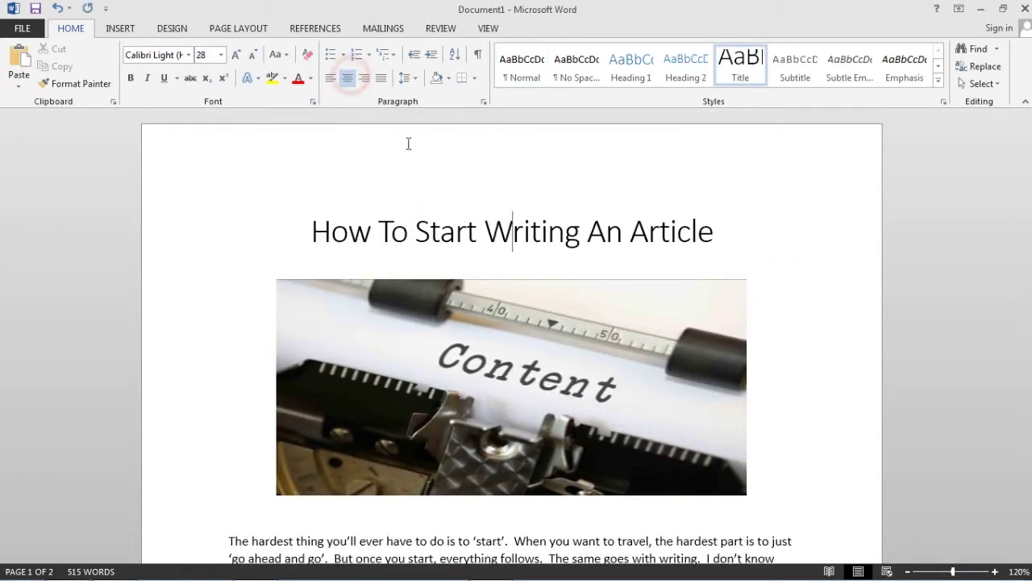
scroll(645, 250, "down", 4)
scroll(658, 258, "down", 2)
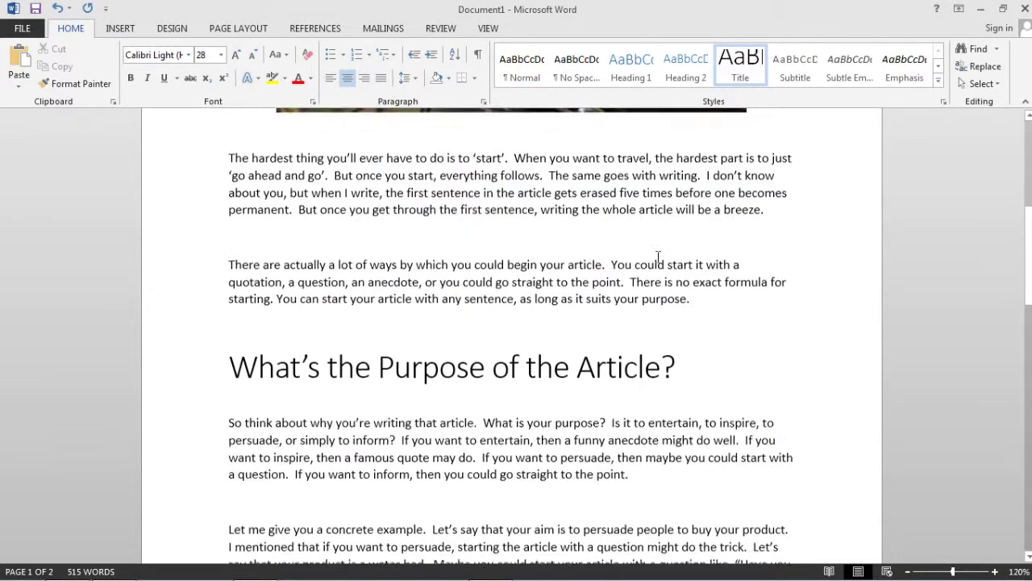
scroll(658, 258, "down", 4)
scroll(658, 257, "down", 7)
scroll(658, 257, "down", 9)
scroll(657, 258, "down", 4)
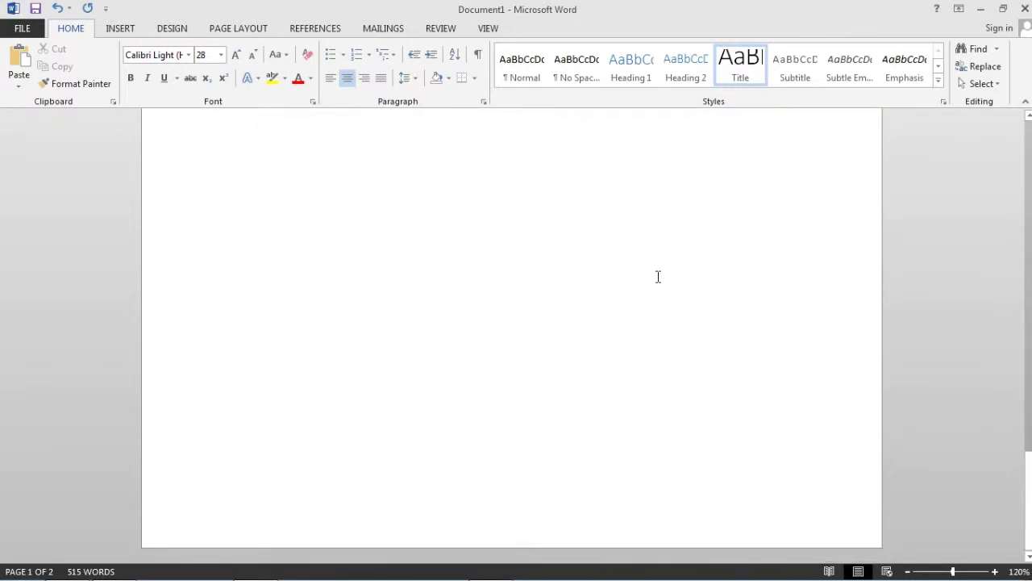
scroll(657, 258, "up", 8)
scroll(658, 274, "up", 11)
scroll(658, 278, "up", 8)
scroll(670, 266, "up", 4)
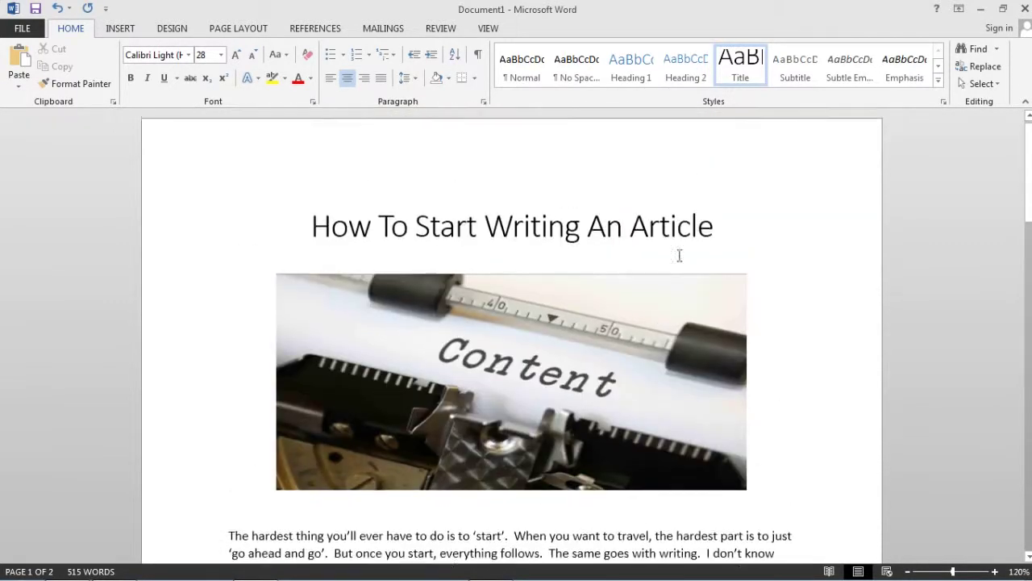
left_click(713, 232)
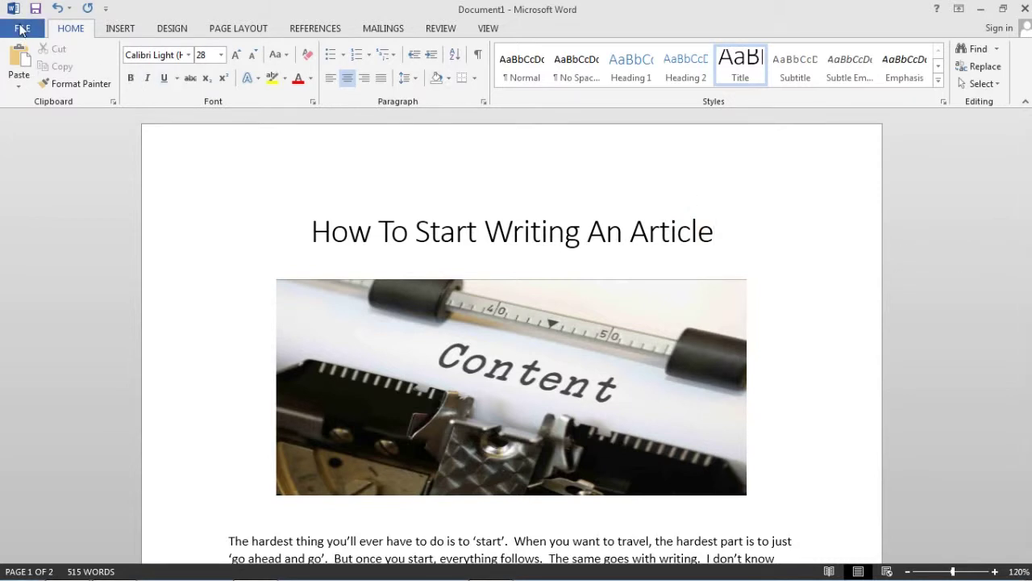
Save the article as PDF type into Videos\tutorial\writing as 'How To Start Writing An Article.pdf'.
left_click(22, 29)
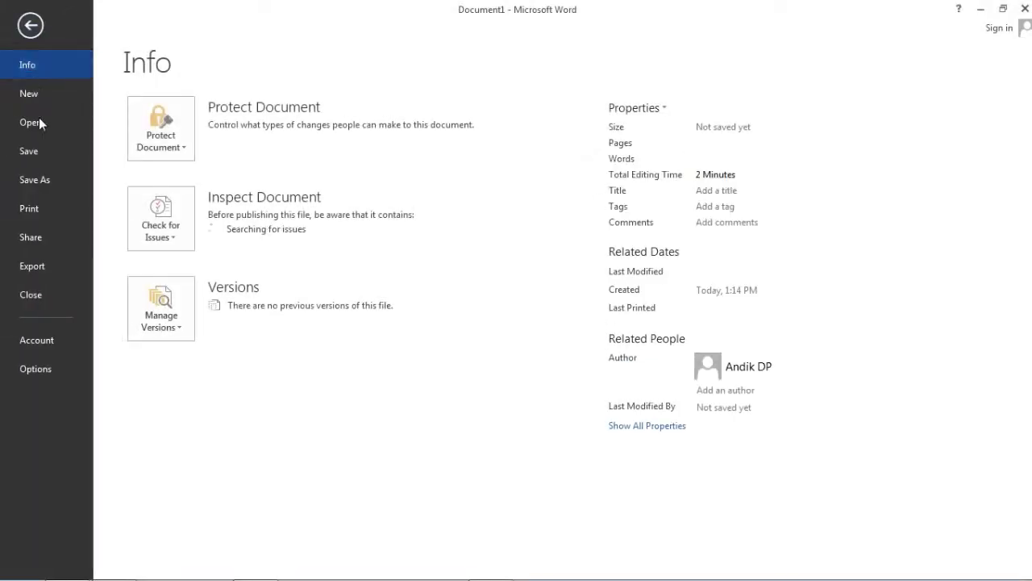
left_click(44, 183)
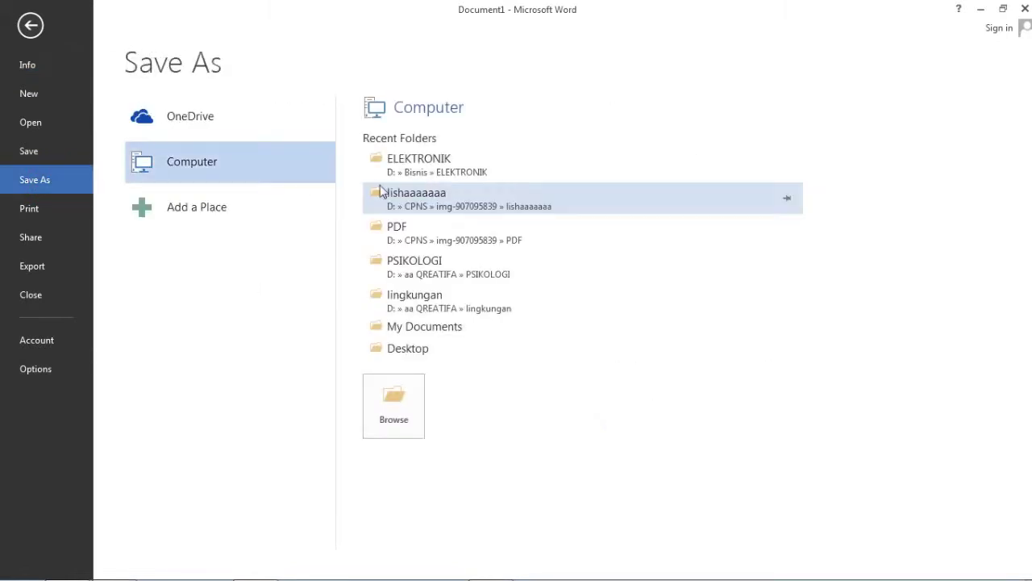
left_click(388, 426)
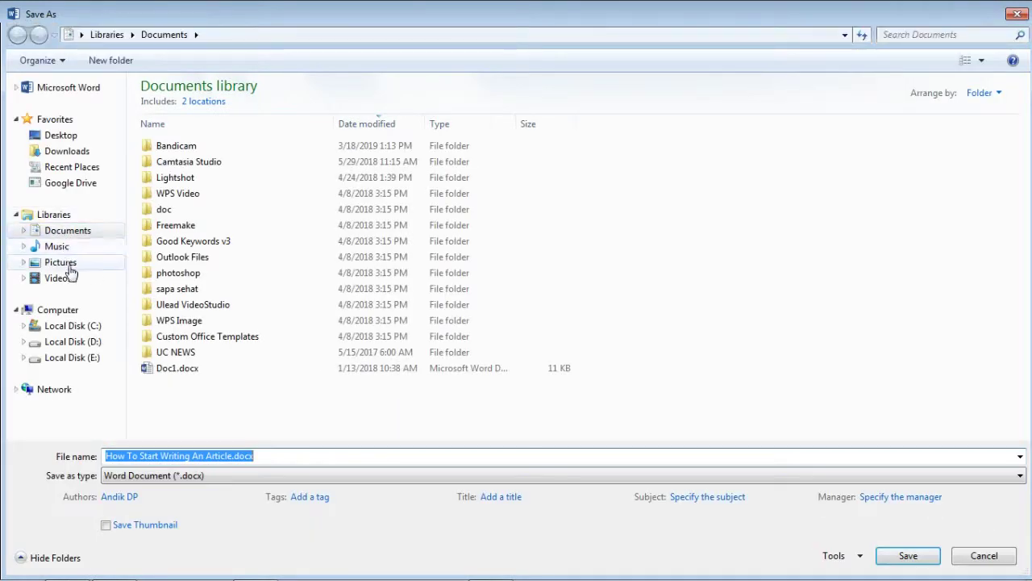
left_click(70, 279)
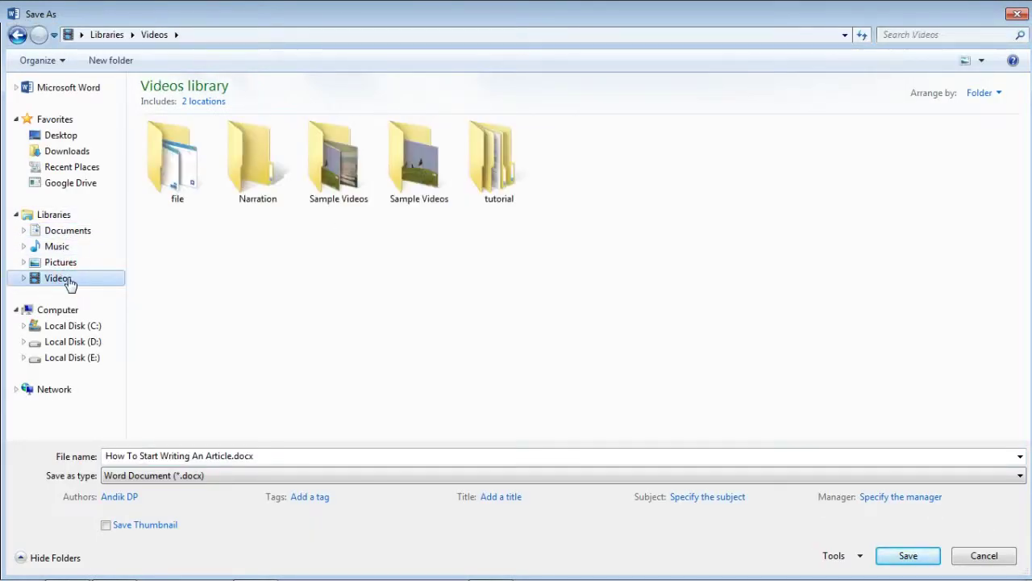
left_click(510, 177)
double_click(509, 177)
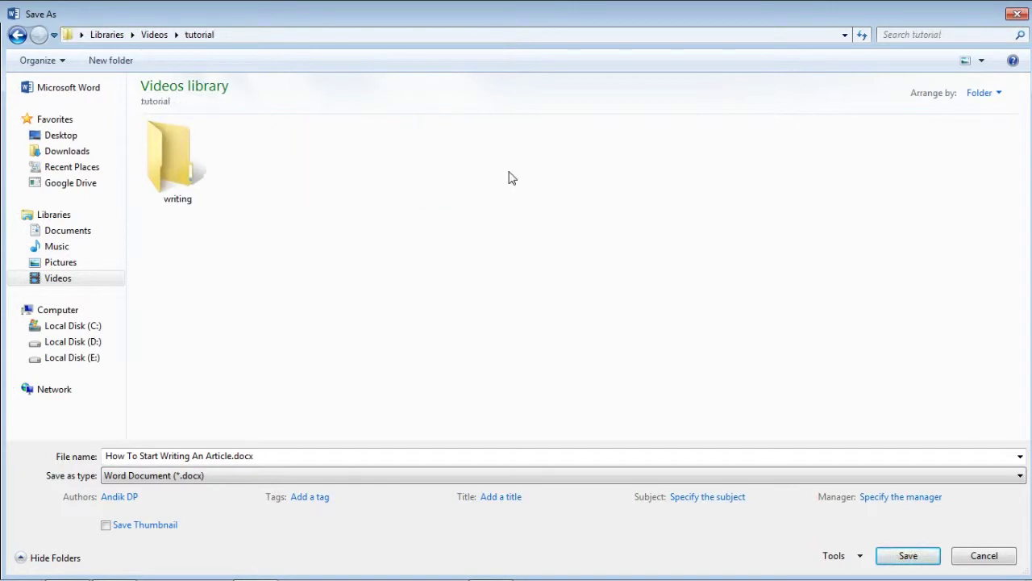
left_click(195, 175)
double_click(196, 176)
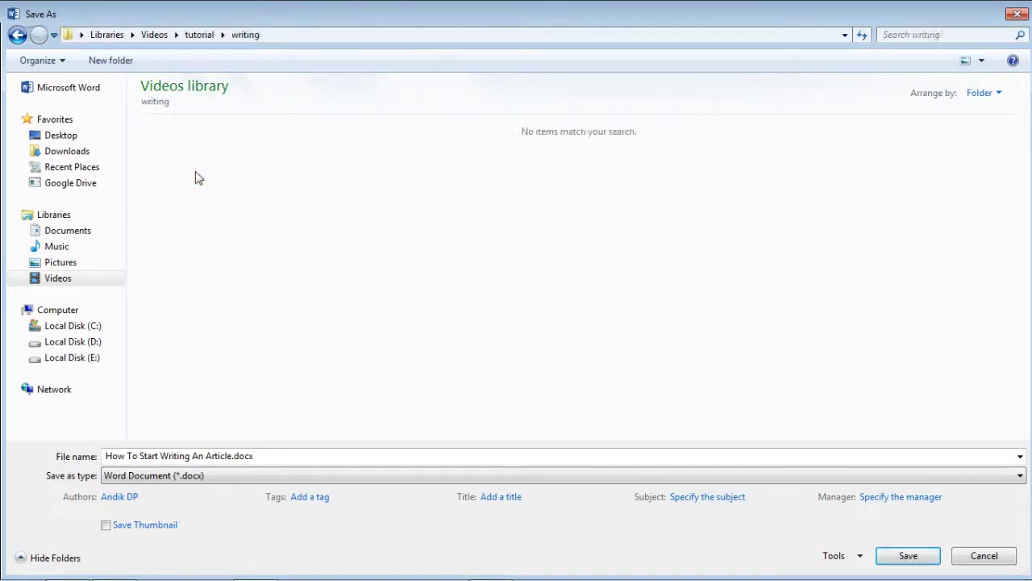
left_click(222, 474)
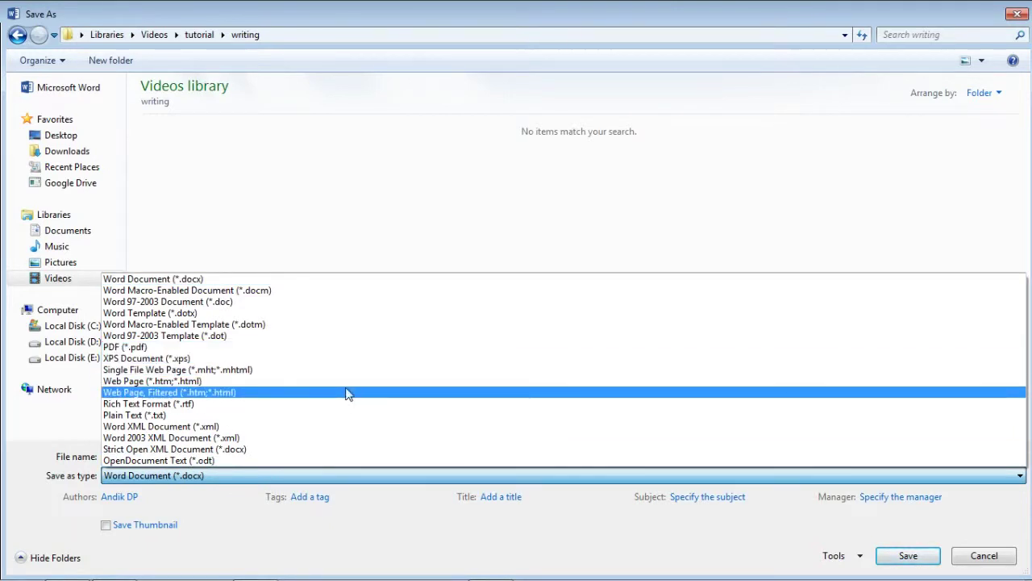
left_click(296, 350)
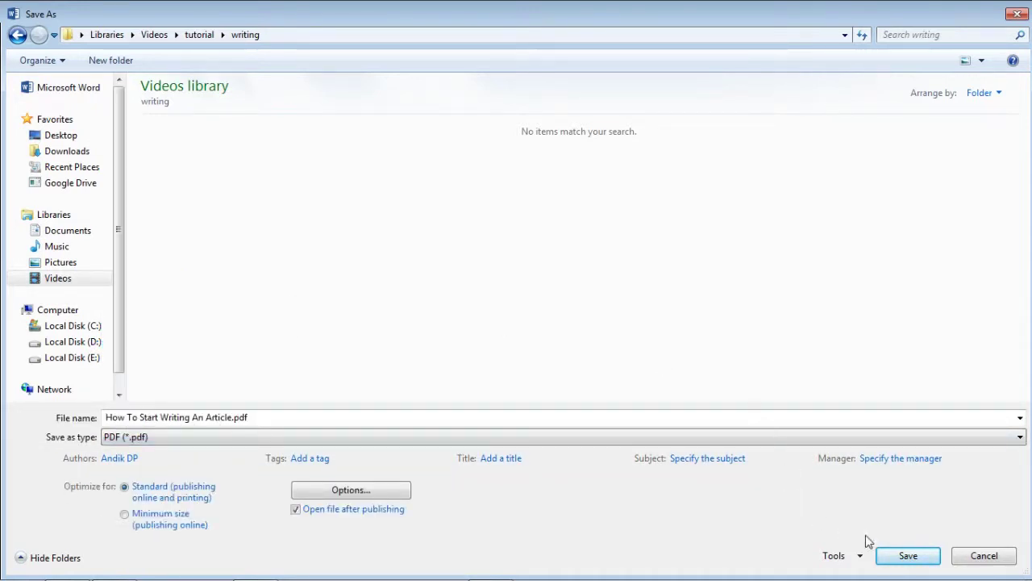
left_click(908, 556)
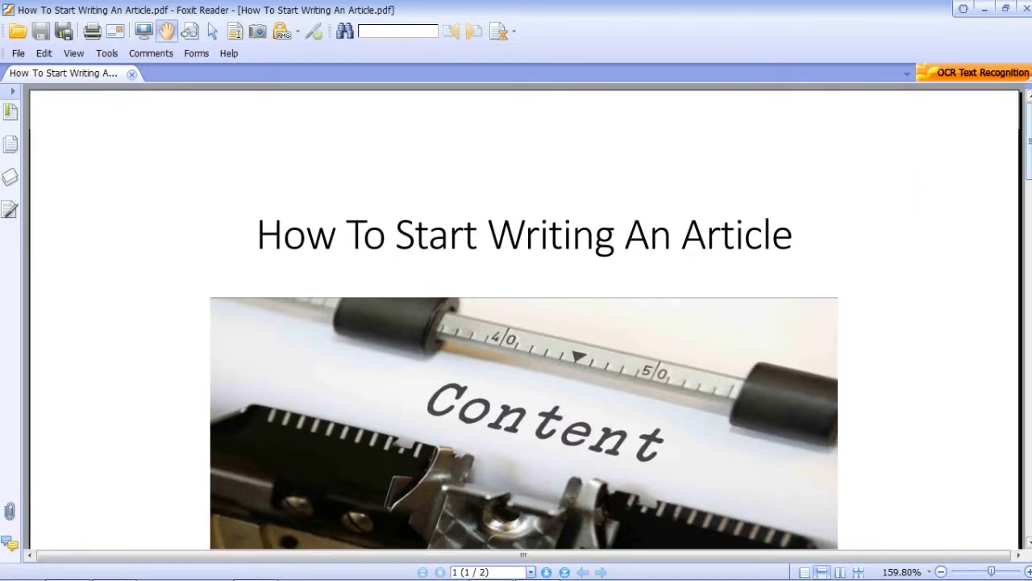
scroll(524, 322, "down", 1)
scroll(524, 323, "down", 5)
scroll(524, 322, "down", 3)
scroll(525, 323, "down", 1)
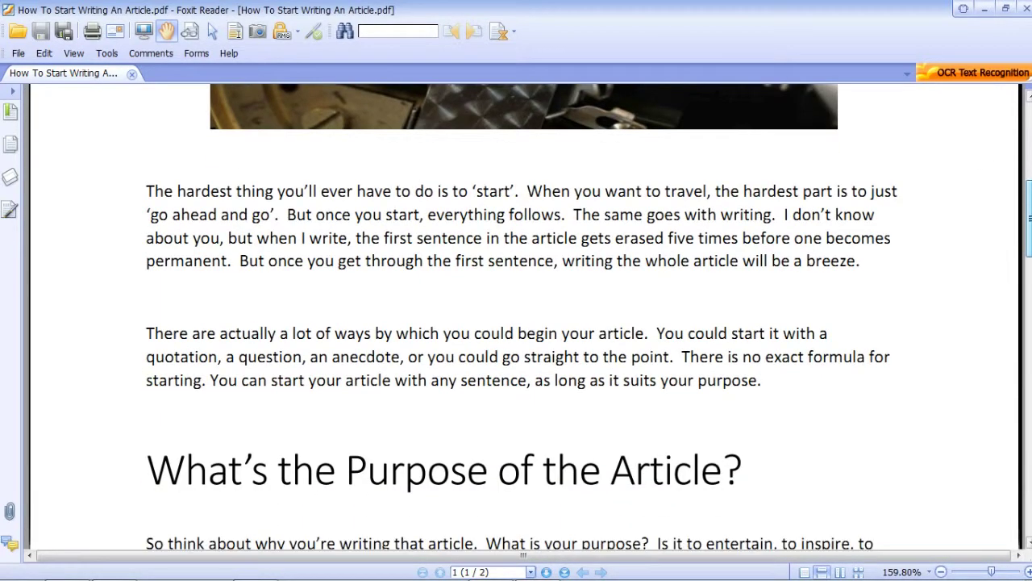
scroll(995, 166, "up", 5)
scroll(995, 166, "up", 5)
scroll(783, 237, "down", 1)
scroll(740, 240, "down", 3)
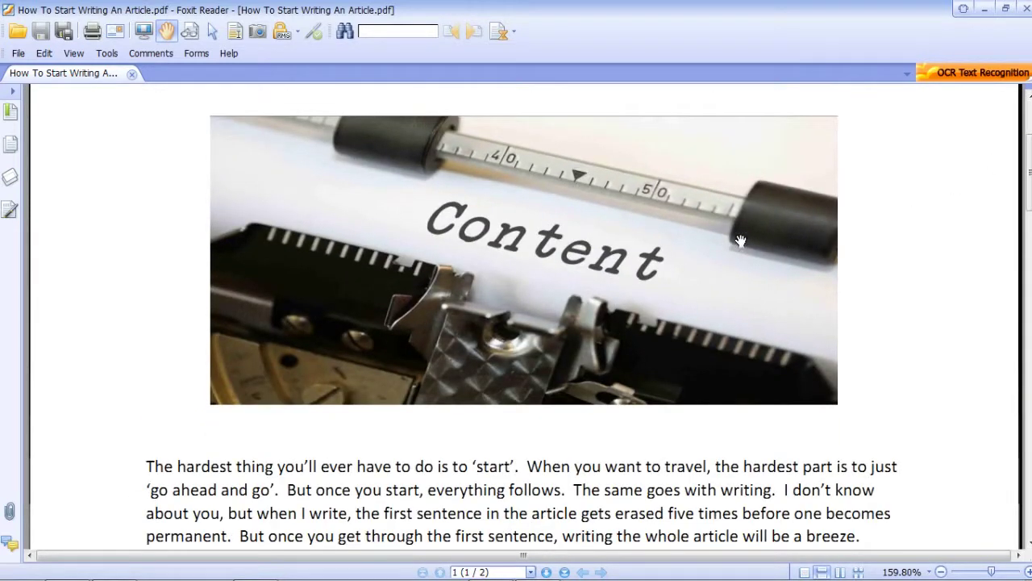
scroll(484, 307, "down", 2)
scroll(480, 357, "down", 3)
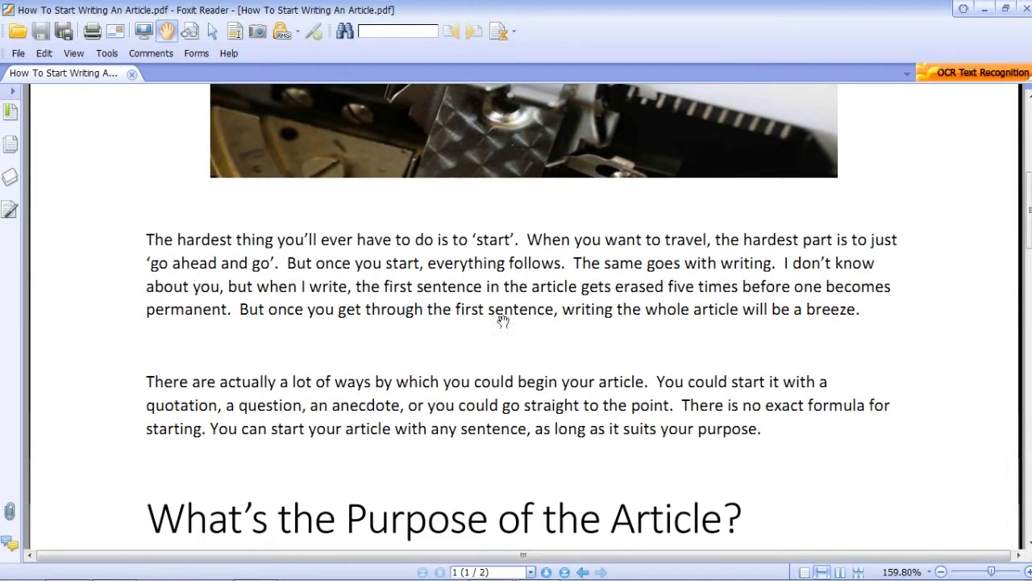
scroll(502, 321, "down", 1)
scroll(502, 312, "down", 4)
scroll(501, 311, "down", 3)
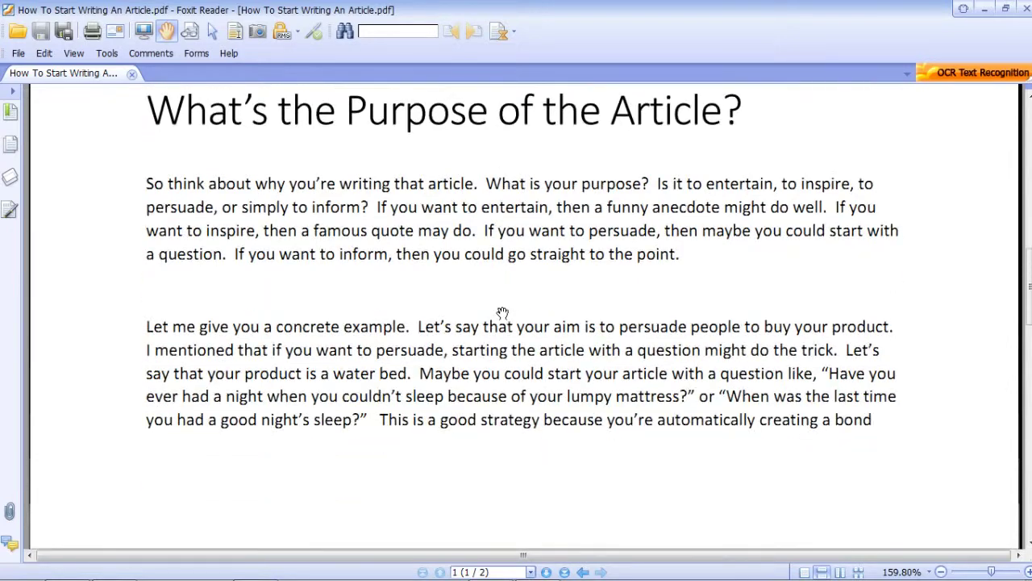
scroll(501, 311, "down", 4)
scroll(501, 313, "down", 1)
scroll(501, 313, "down", 4)
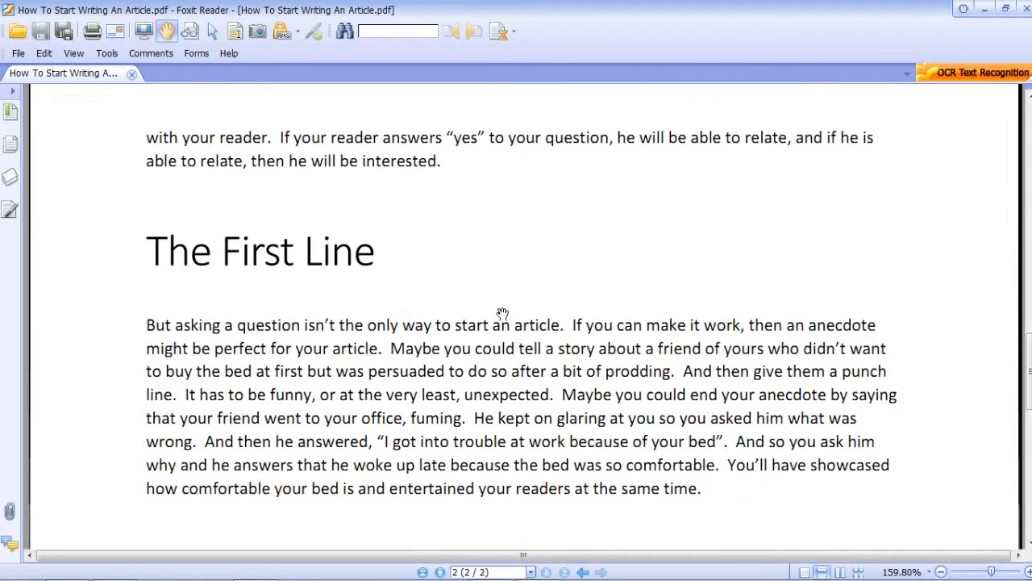
scroll(501, 313, "down", 3)
scroll(502, 313, "down", 2)
scroll(502, 314, "down", 4)
scroll(502, 314, "down", 2)
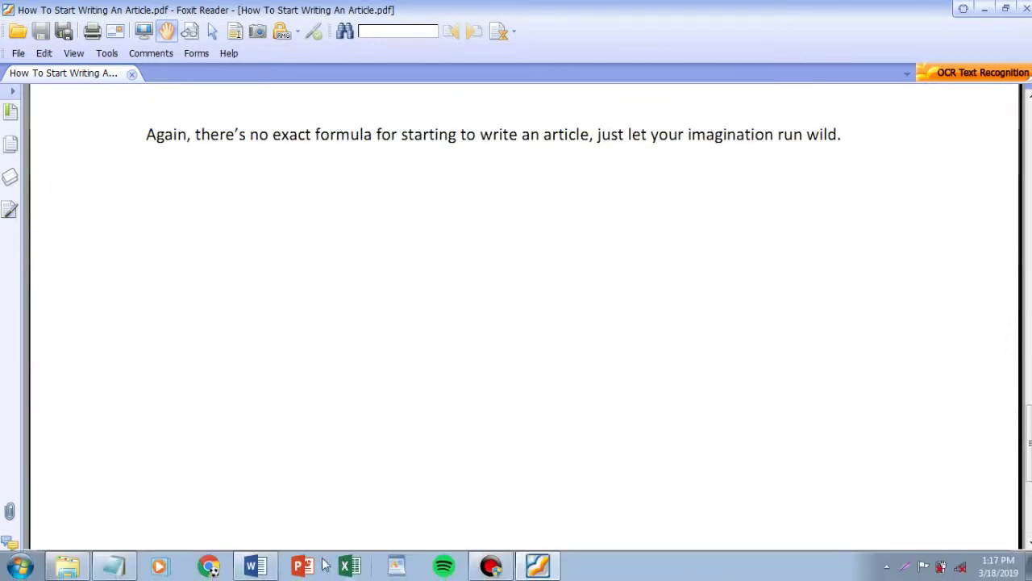
Save As 'How To Start Writing An Article.docx' into the Videos\tutorial\writing folder on this computer.
mouse_move(270, 567)
left_click(270, 567)
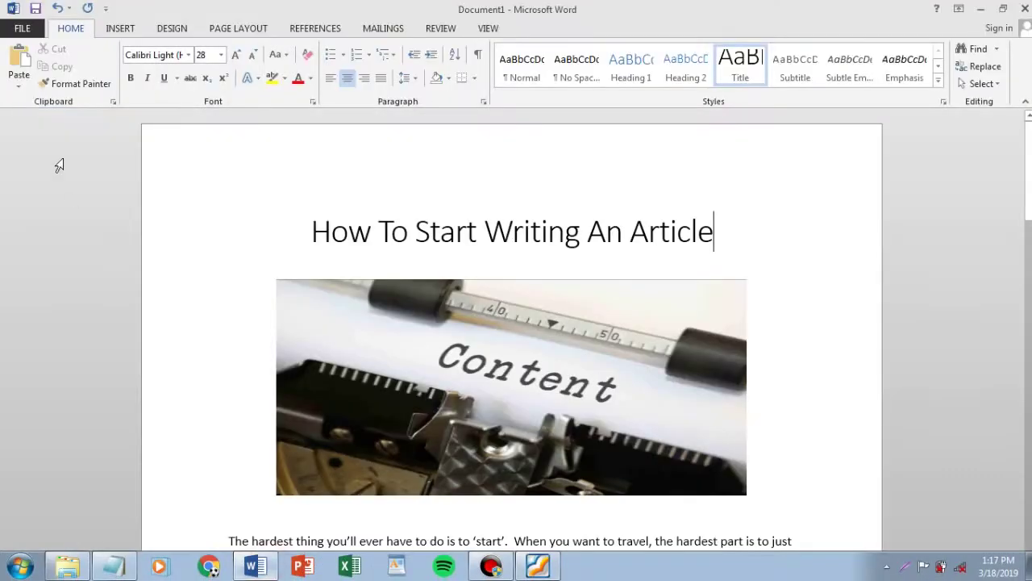
left_click(22, 29)
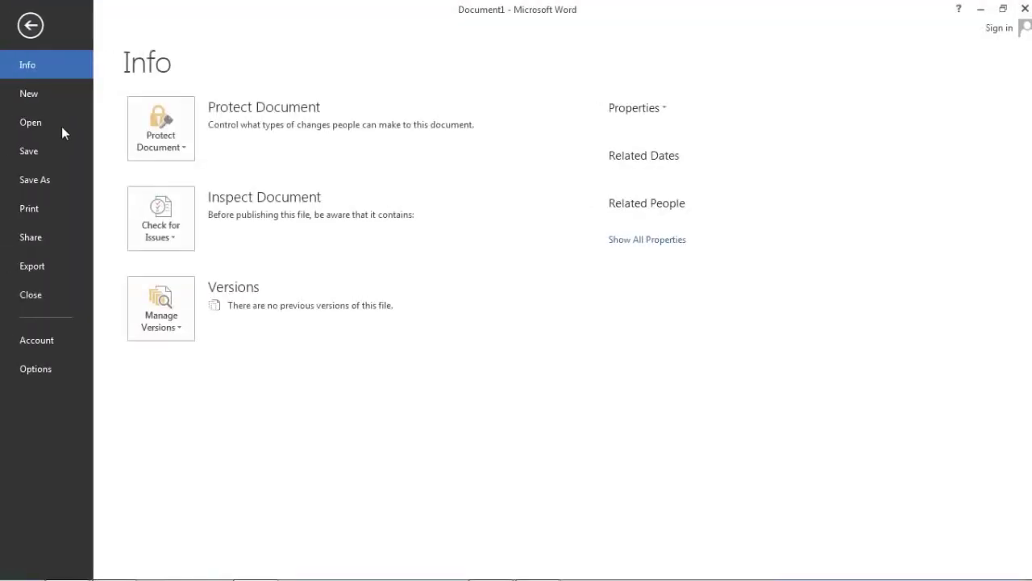
left_click(55, 179)
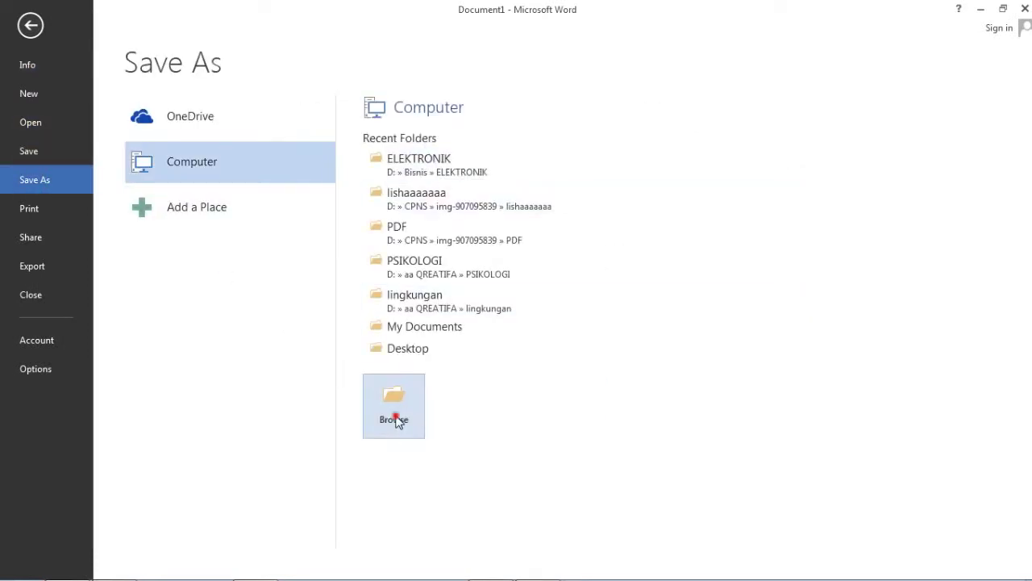
left_click(396, 421)
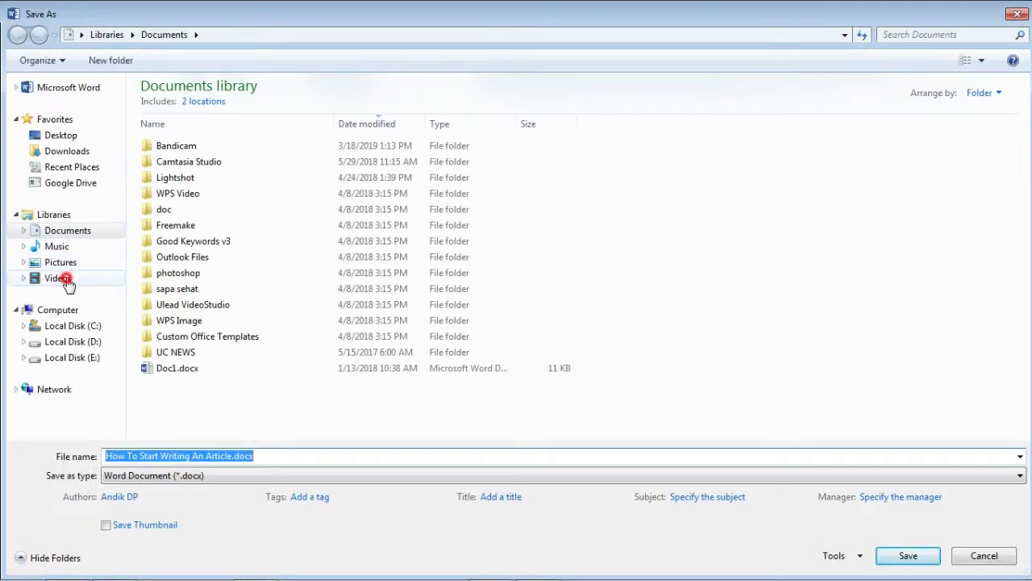
left_click(65, 278)
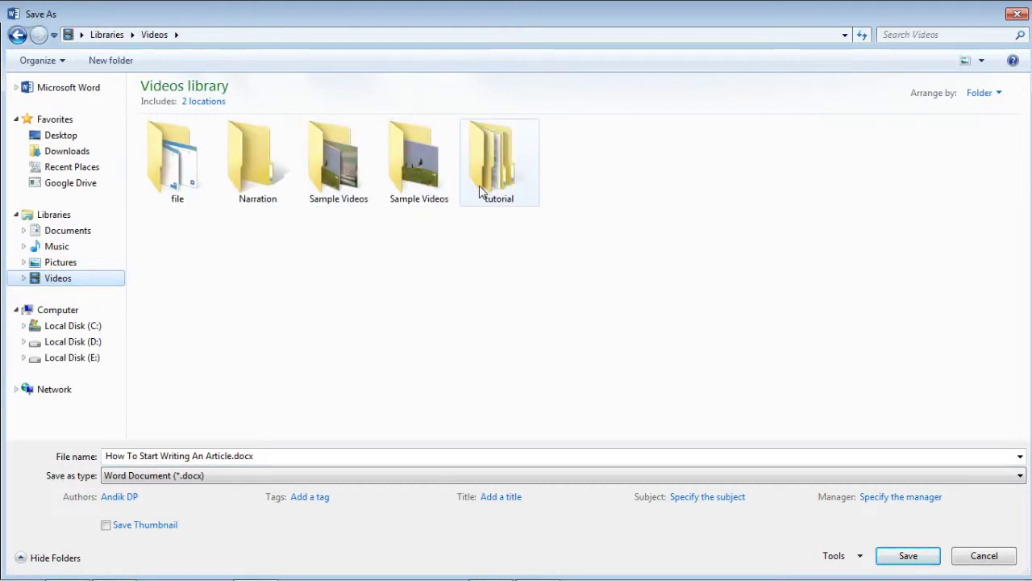
left_click(494, 182)
double_click(494, 184)
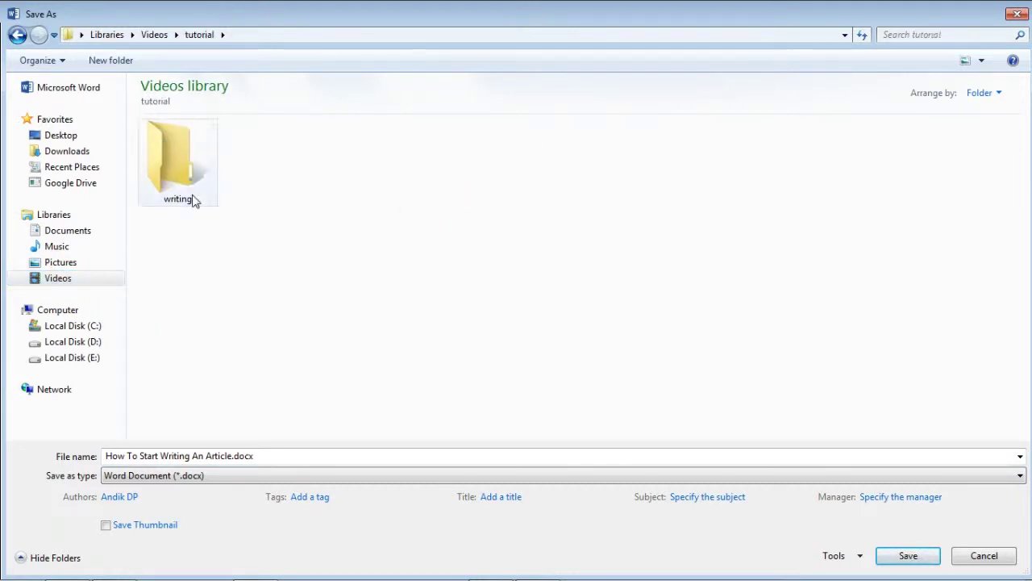
double_click(195, 196)
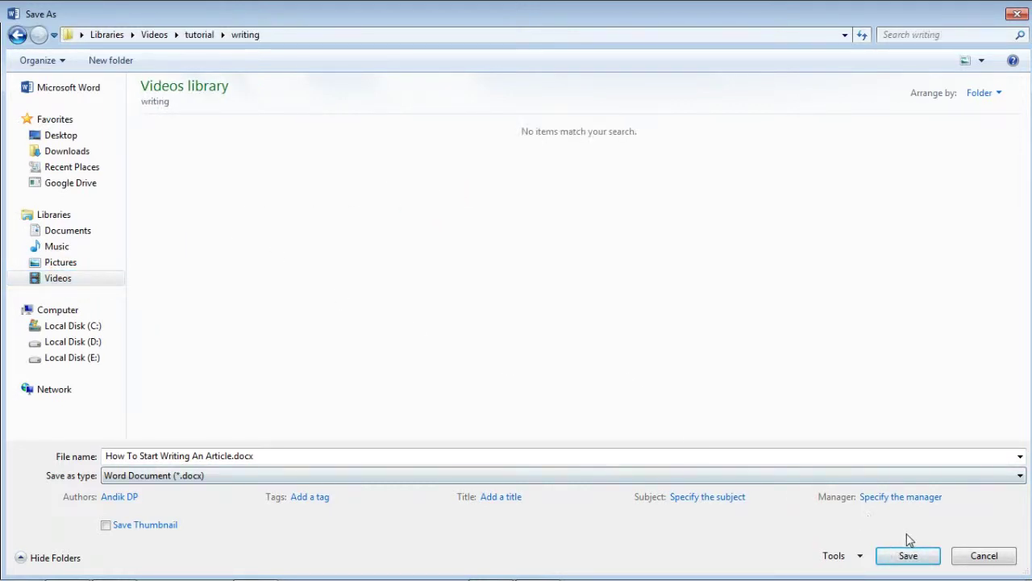
left_click(904, 556)
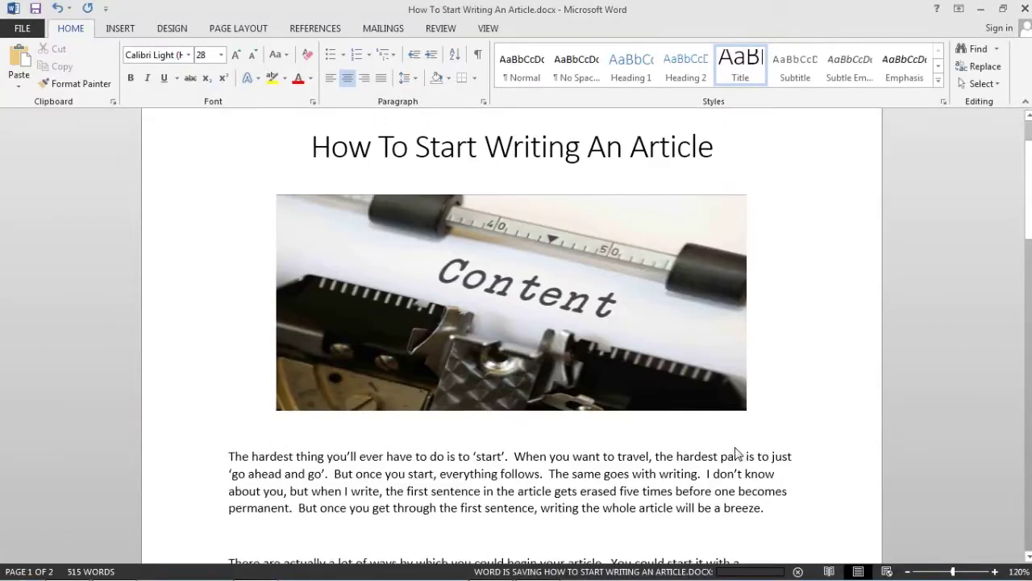
scroll(736, 453, "down", 4)
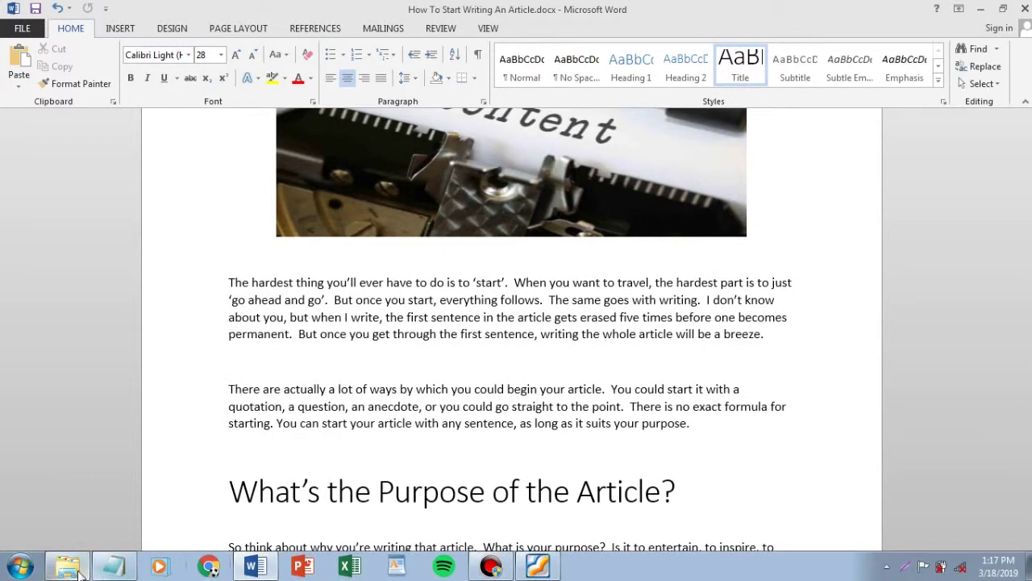
In Explorer's writing folder, switch to Details view and auto-fit the Name column.
left_click(78, 570)
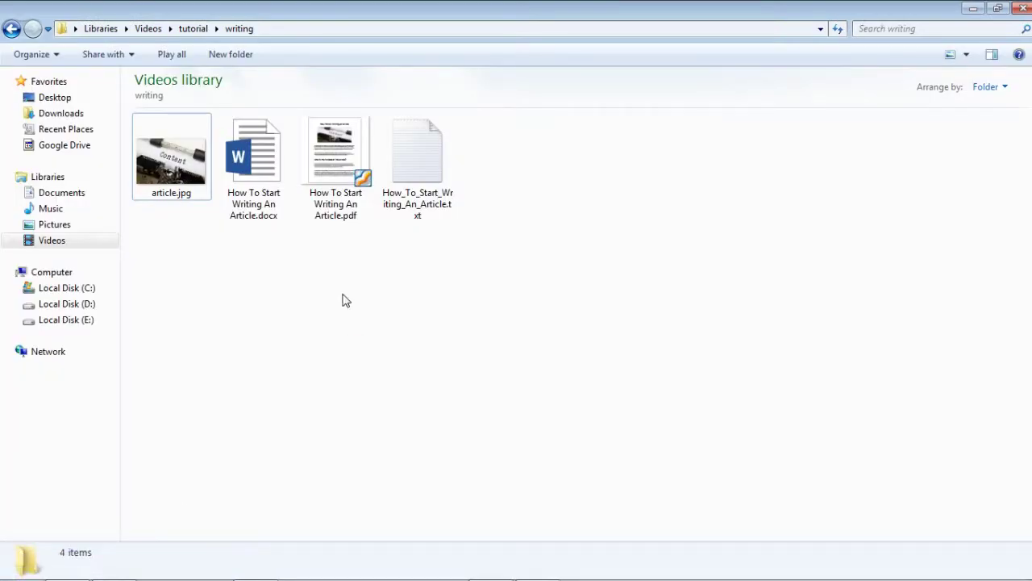
left_click(970, 56)
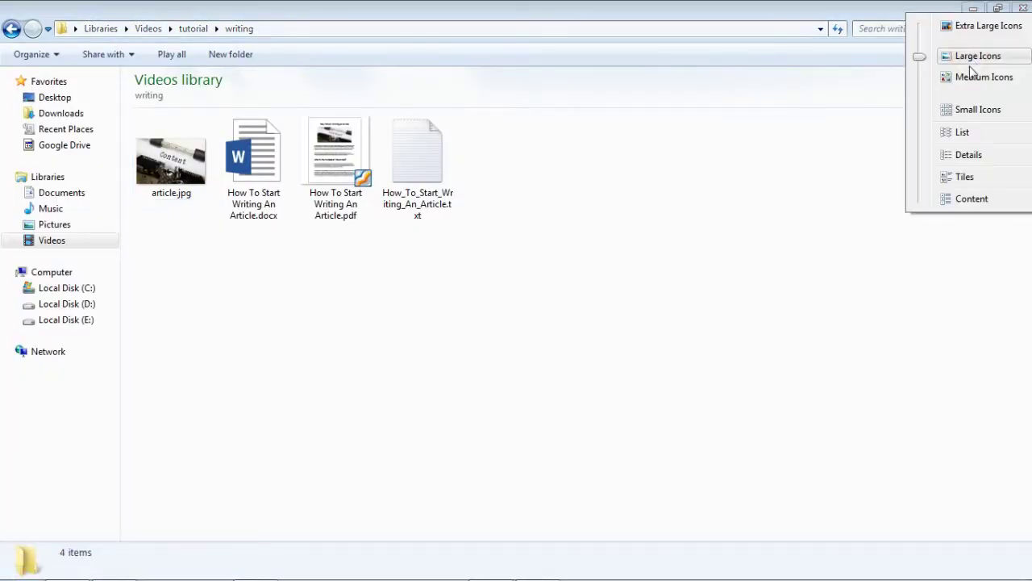
left_click(974, 155)
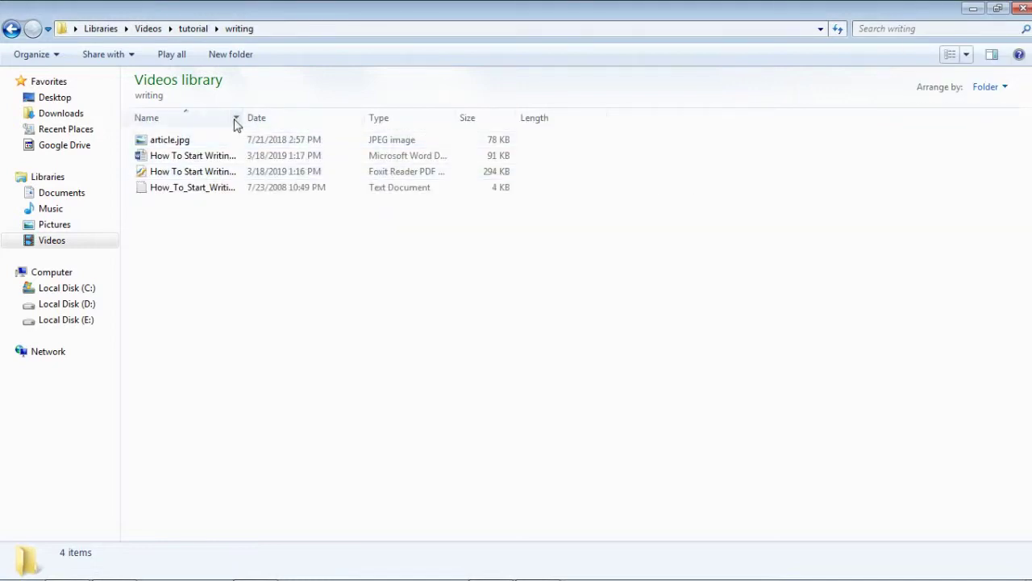
double_click(248, 118)
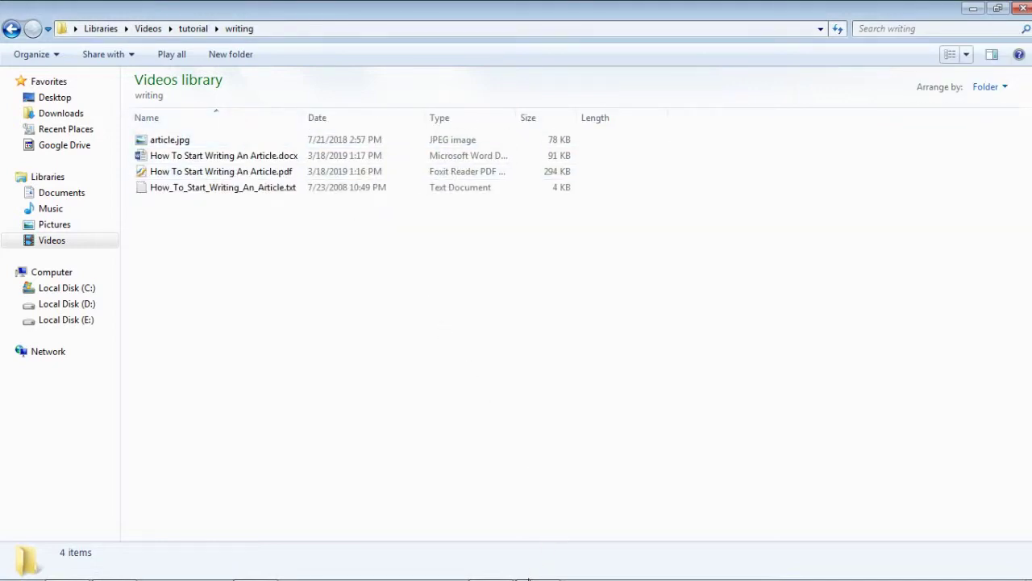
Close Foxit Reader and Word from the taskbar, then select How To Start Writing An Article.pdf.
right_click(537, 565)
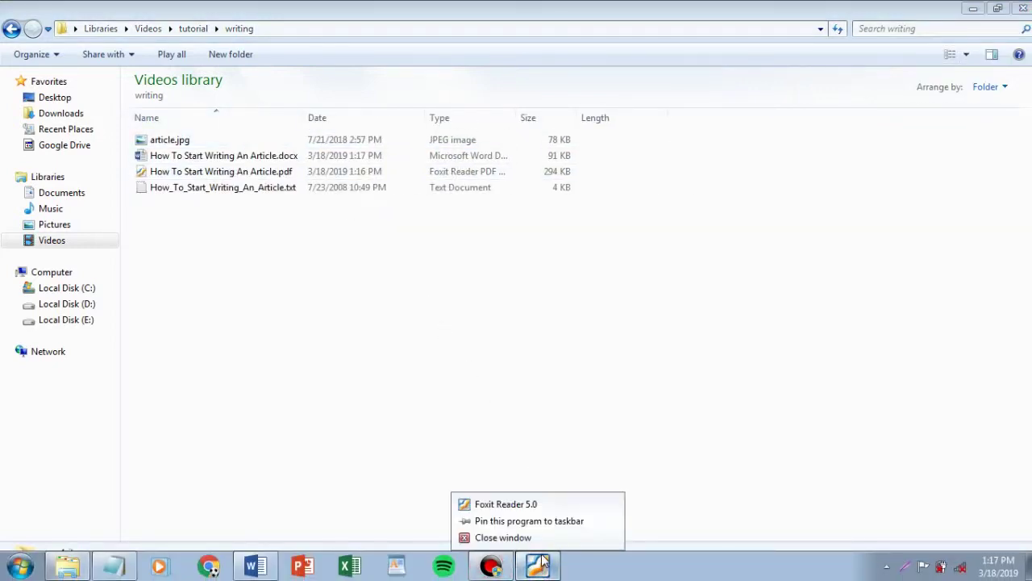
left_click(504, 537)
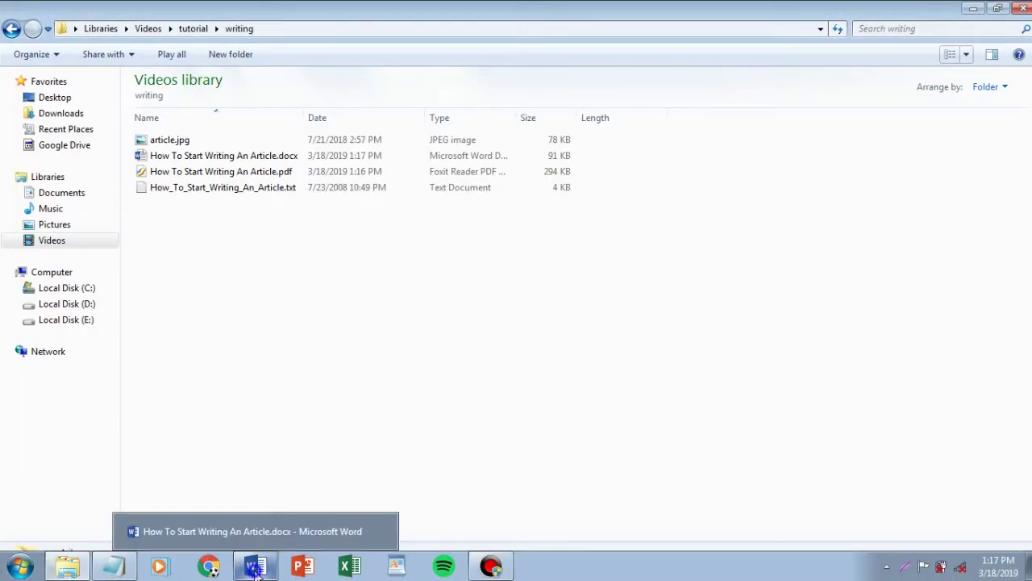
right_click(255, 569)
left_click(265, 536)
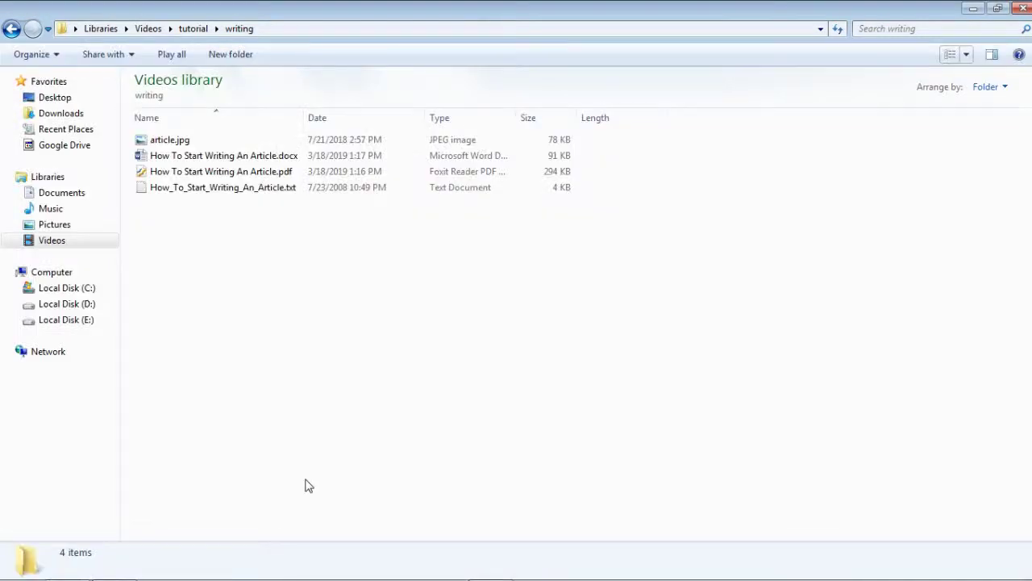
left_click(330, 331)
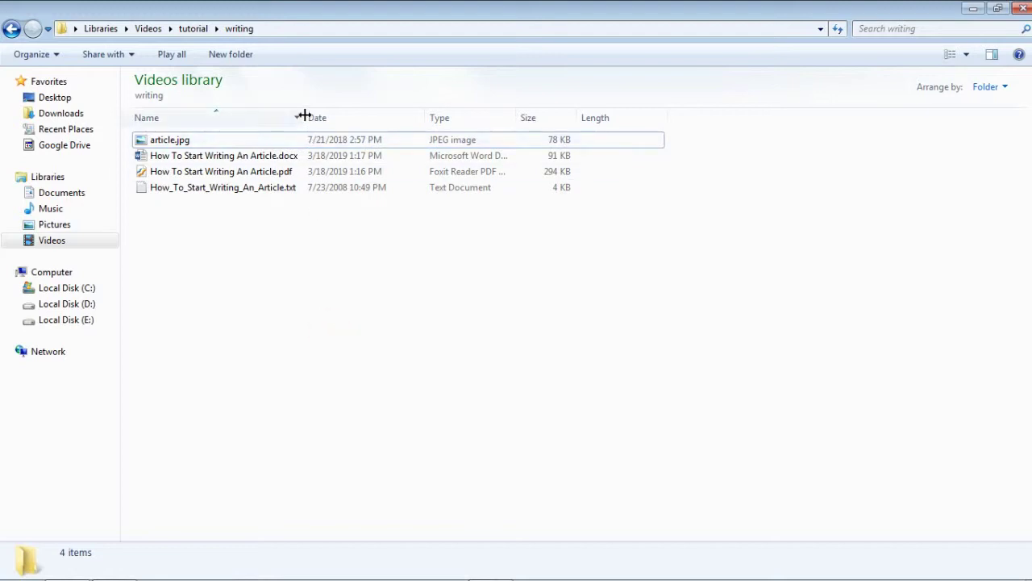
left_click(290, 172)
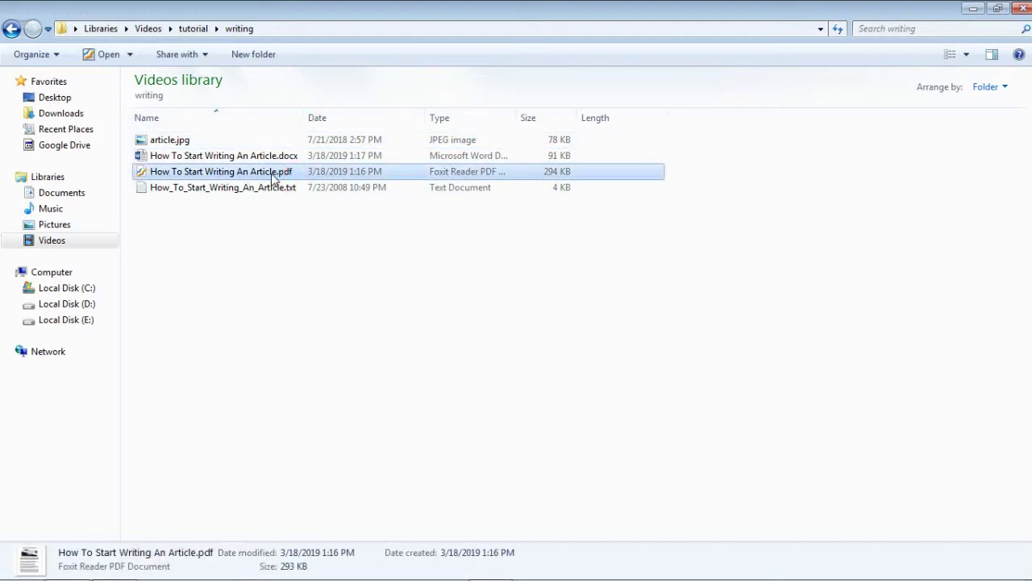
right_click(272, 176)
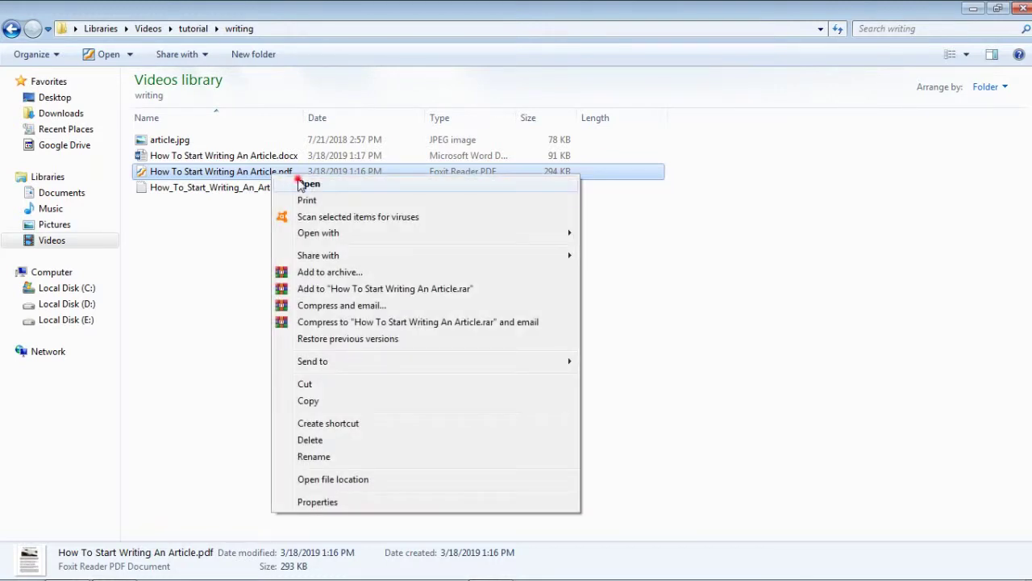
left_click(301, 185)
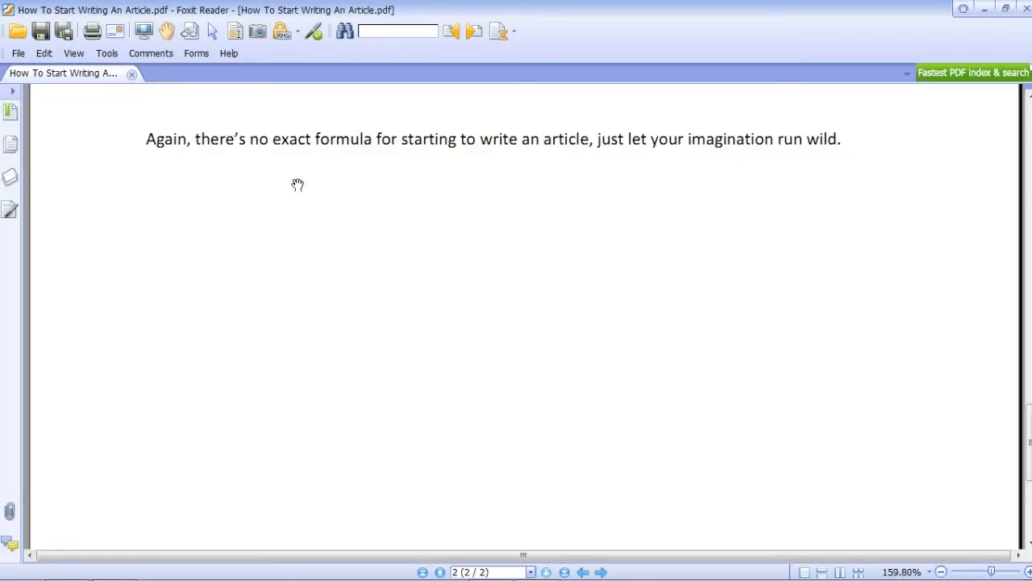
left_click(297, 184)
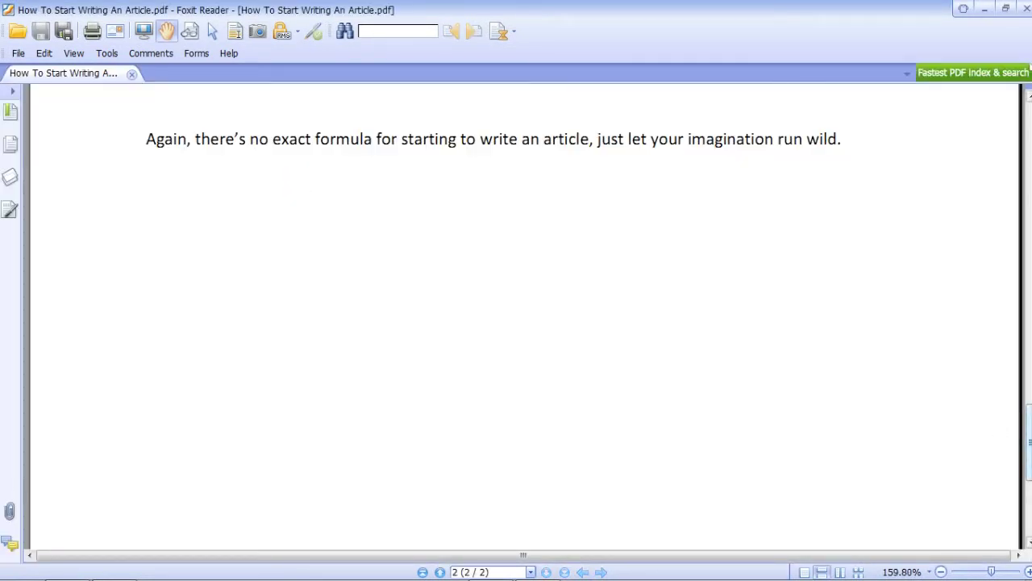
left_click_drag(1028, 442, 1028, 121)
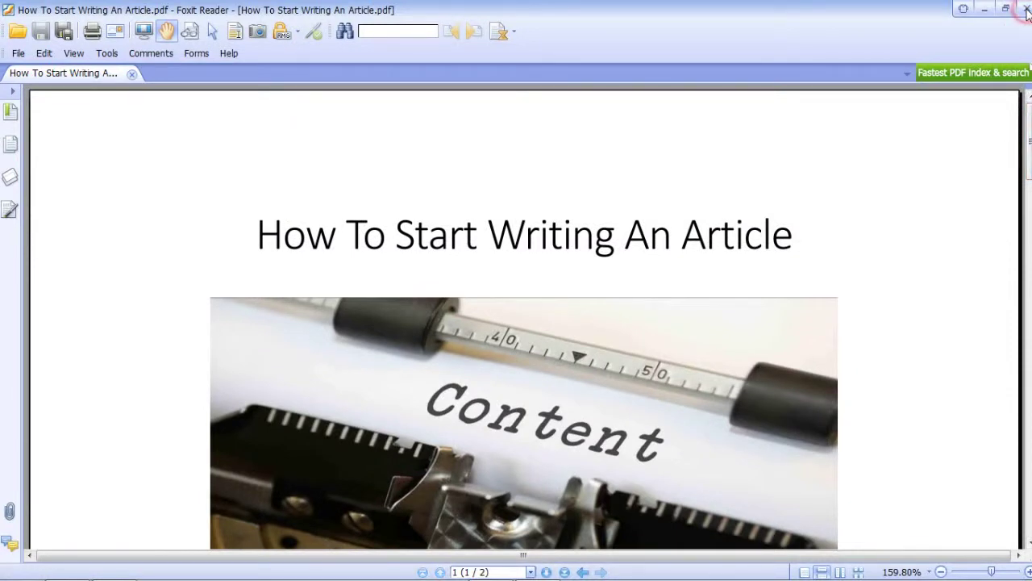
left_click(1027, 10)
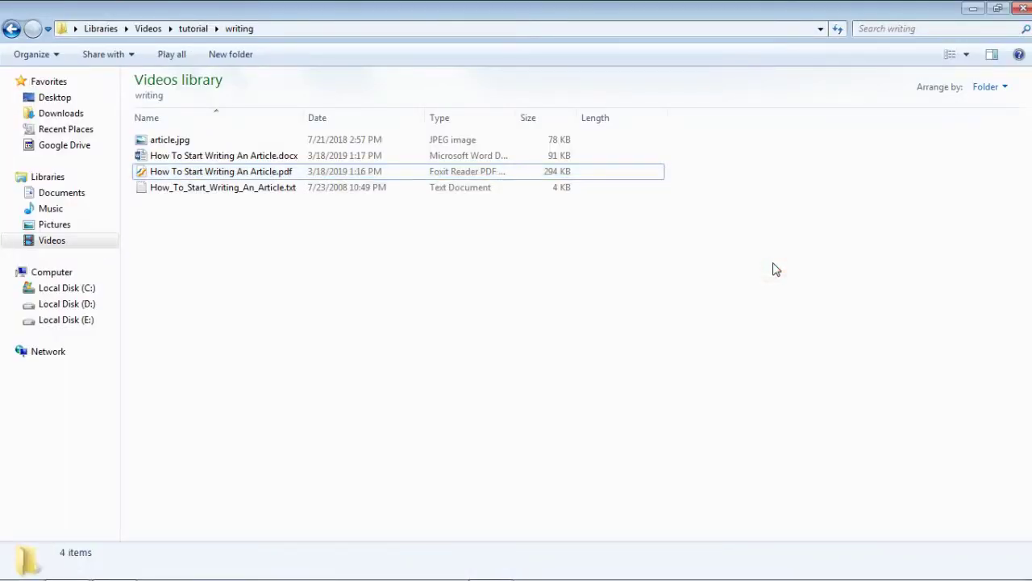